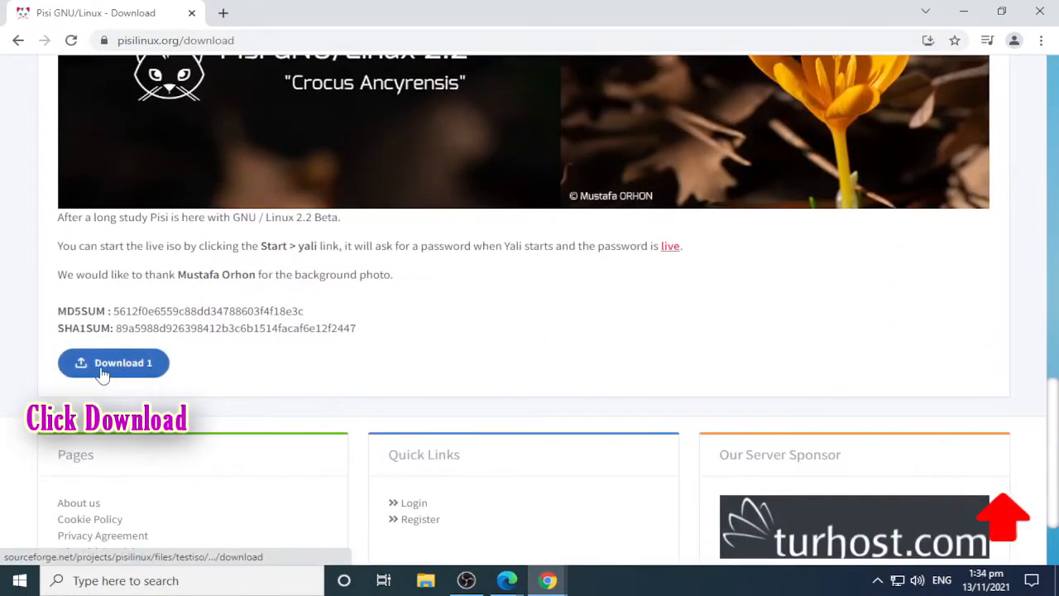
Step: Download the Pisi-Linux-2.2-KDE5-Crocus-Ancyrensis-x86_64_Beta.iso image via SourceForge and view all downloads
{"action": "left_click", "coordinate": [103, 369]}
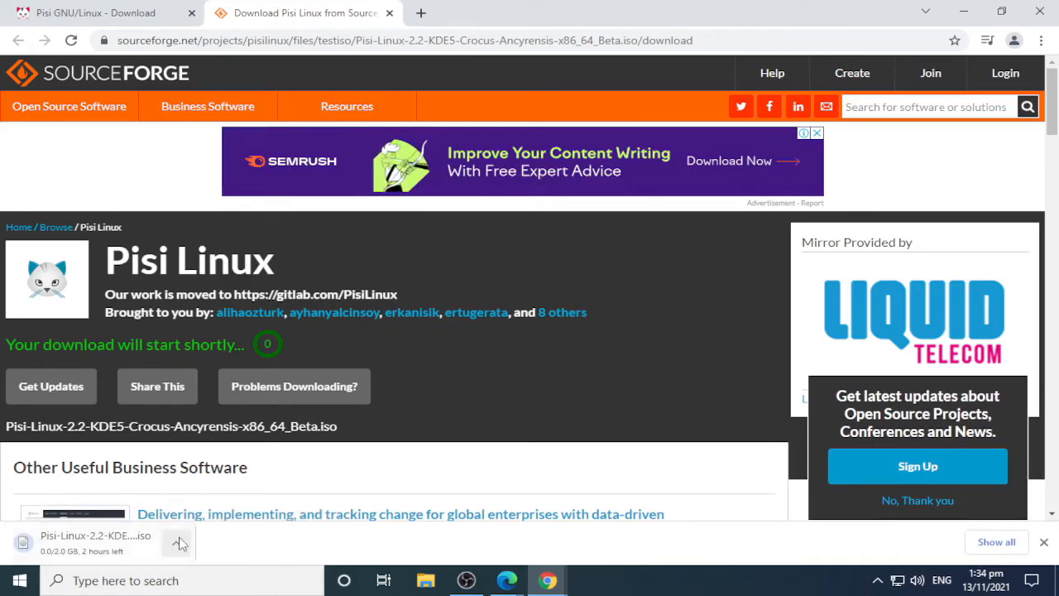
{"action": "left_click", "coordinate": [997, 542]}
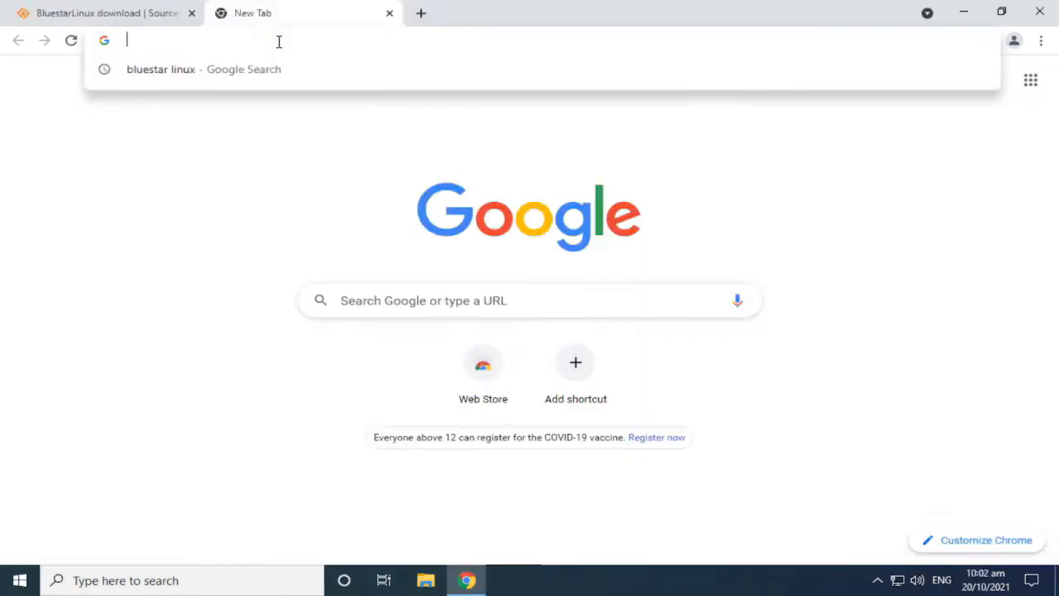
Step: Search for balenaEtcher and download the Windows x86|x64 installer 1.5.122 from balena.io/etcher
{"action": "type", "text": "balenaEtcher"}
{"action": "key", "text": "Return"}
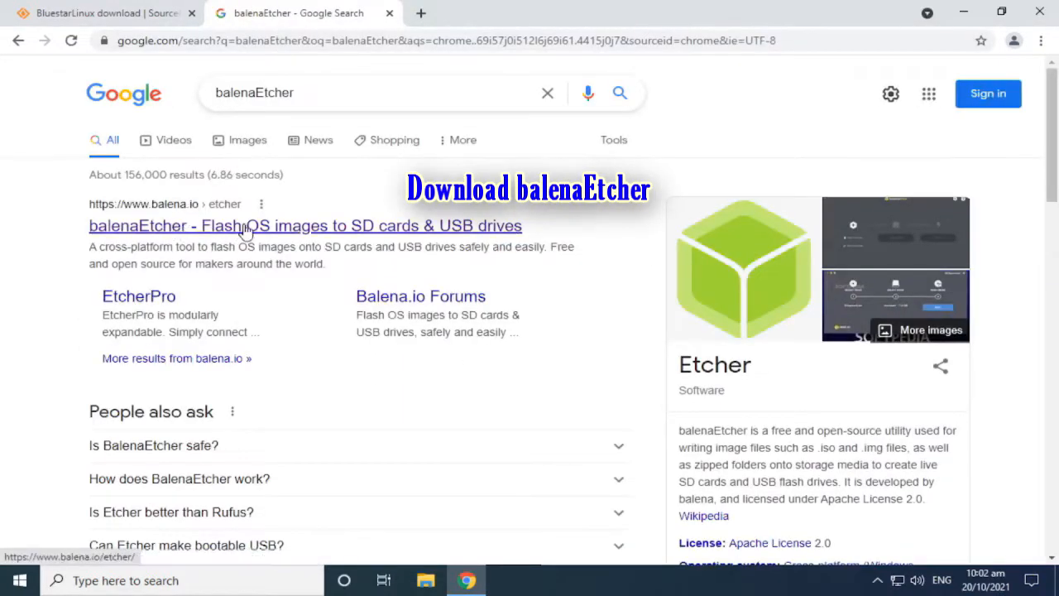
{"action": "left_click", "coordinate": [494, 229]}
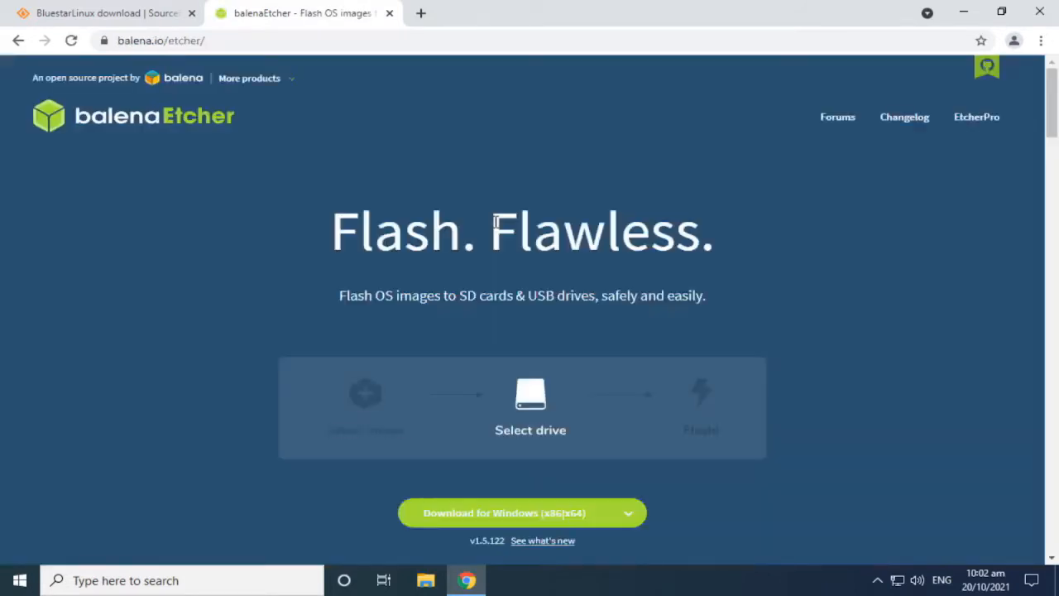
{"action": "scroll", "coordinate": [495, 221], "scroll_direction": "down", "scroll_amount": 2}
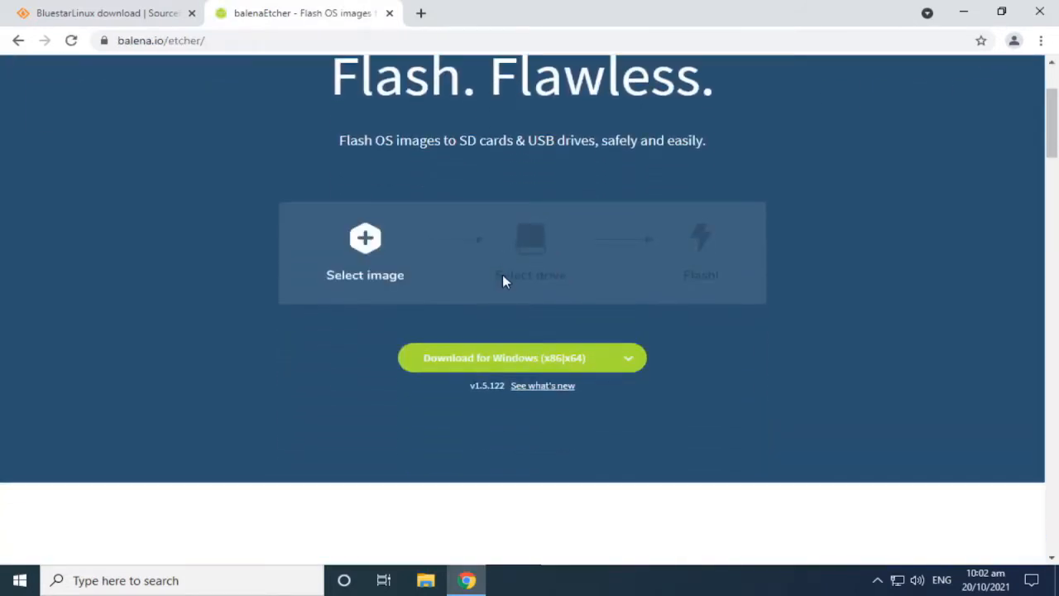
{"action": "left_click", "coordinate": [598, 364]}
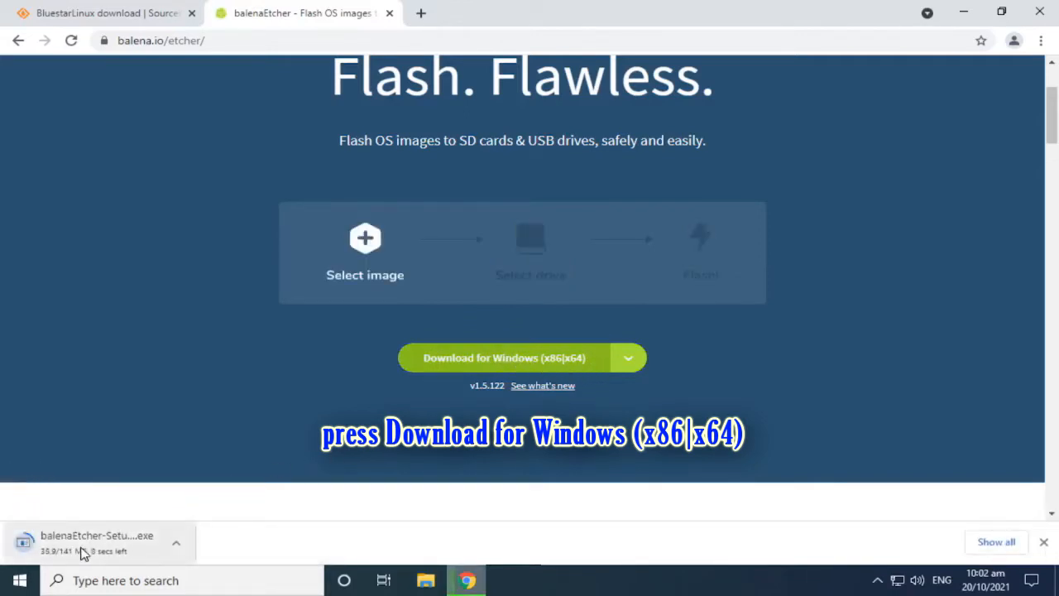
{"action": "left_click", "coordinate": [995, 542]}
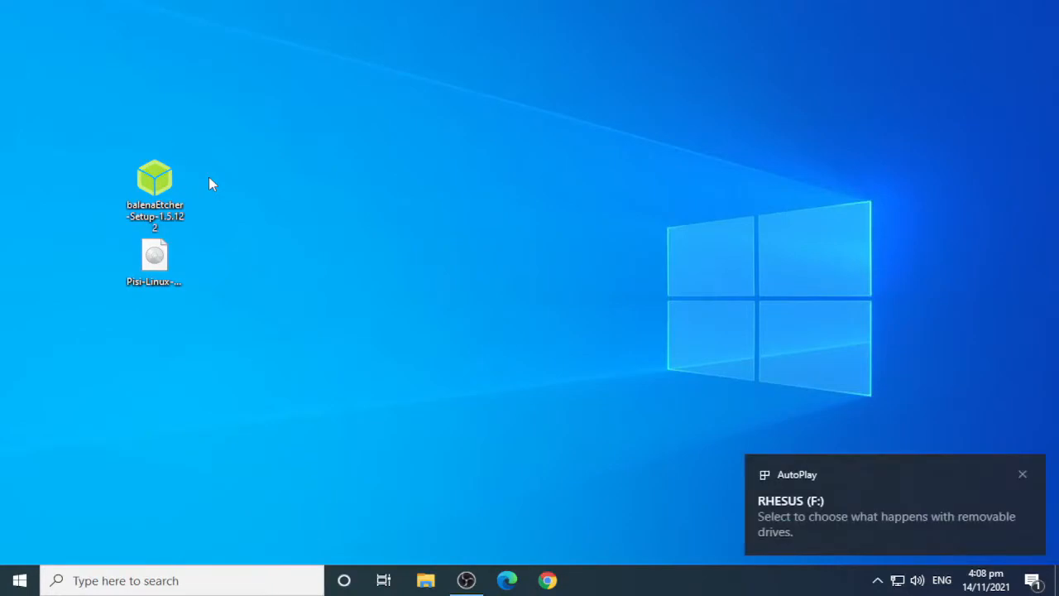
Step: Run the balenaEtcher-Setup-1.5.122 installer and accept the Apache licence to install it
{"action": "double_click", "coordinate": [155, 186]}
{"action": "right_click", "coordinate": [166, 190]}
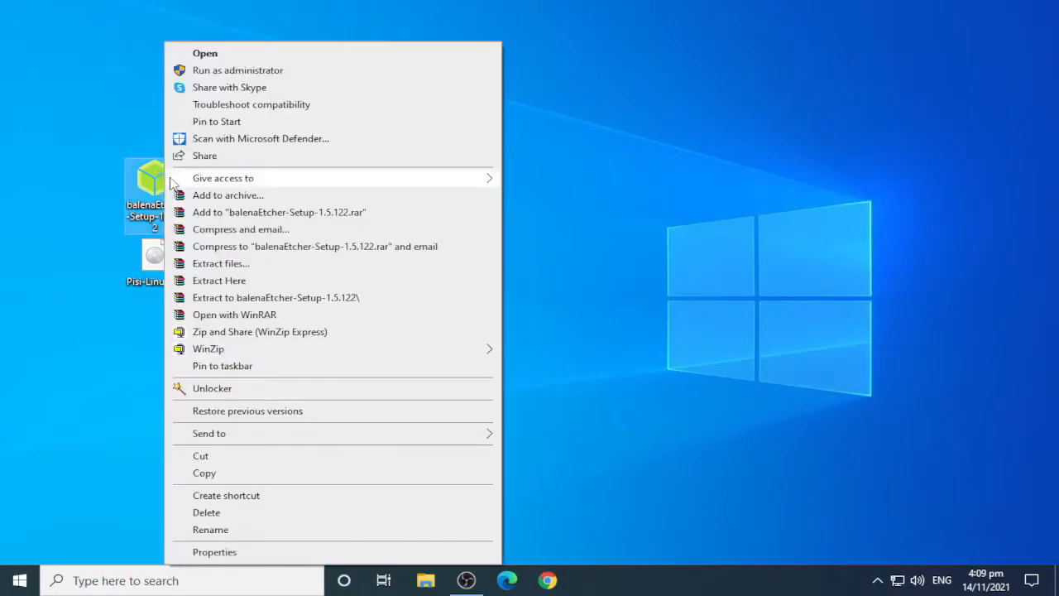
{"action": "left_click", "coordinate": [197, 56]}
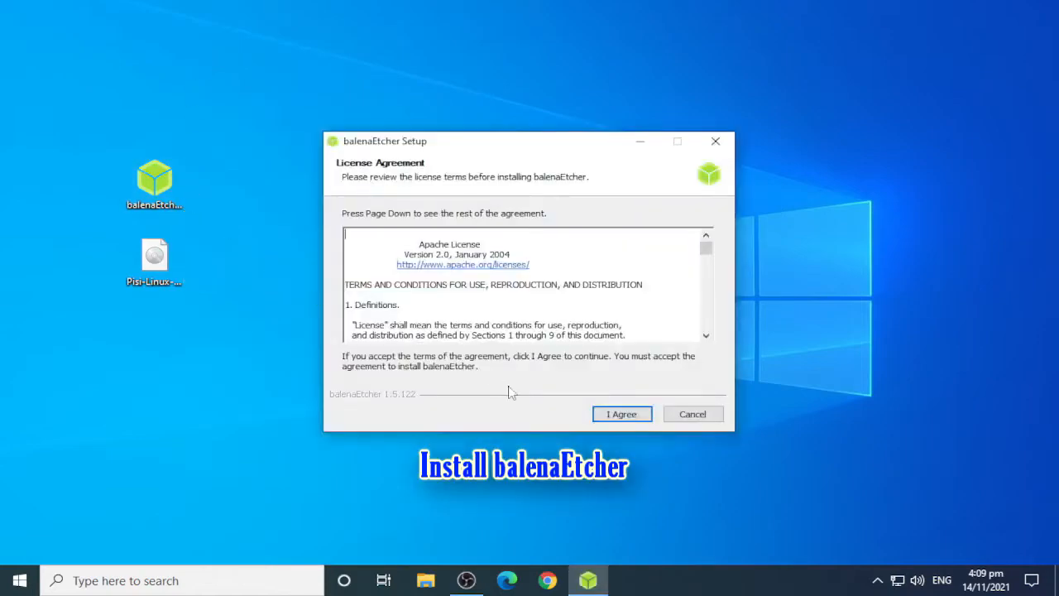
{"action": "left_click", "coordinate": [622, 414]}
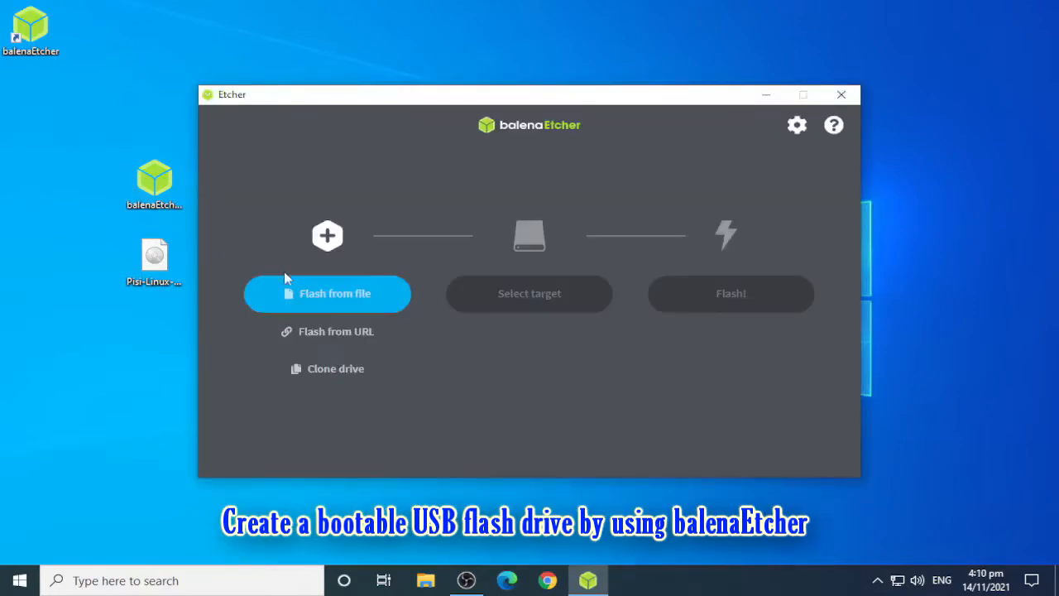
Step: Load the Pisi Linux 2.2 beta ISO from the Desktop into balenaEtcher as the image
{"action": "left_click", "coordinate": [329, 297]}
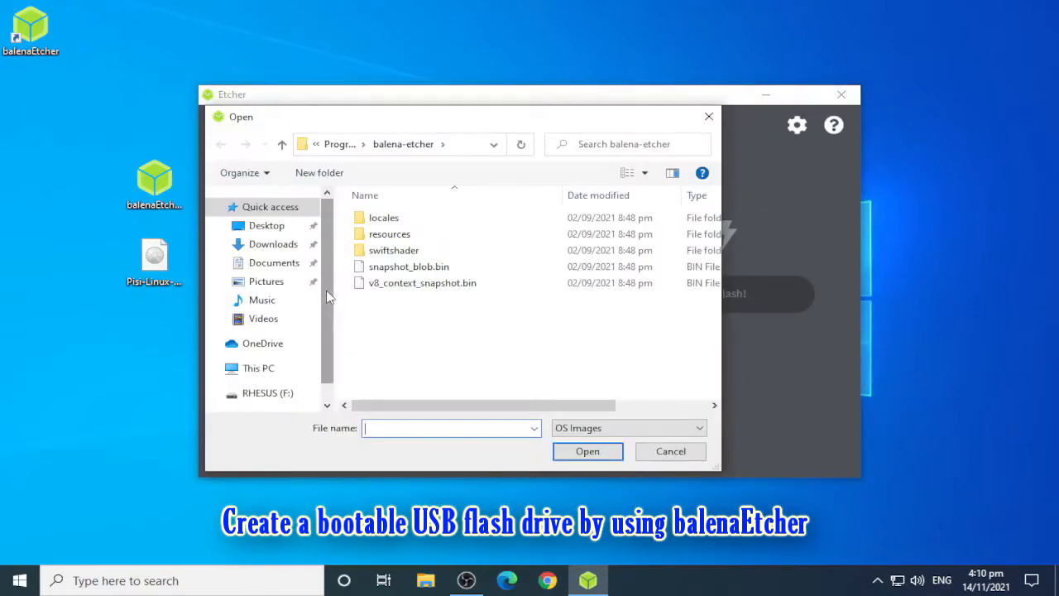
{"action": "left_click", "coordinate": [153, 263]}
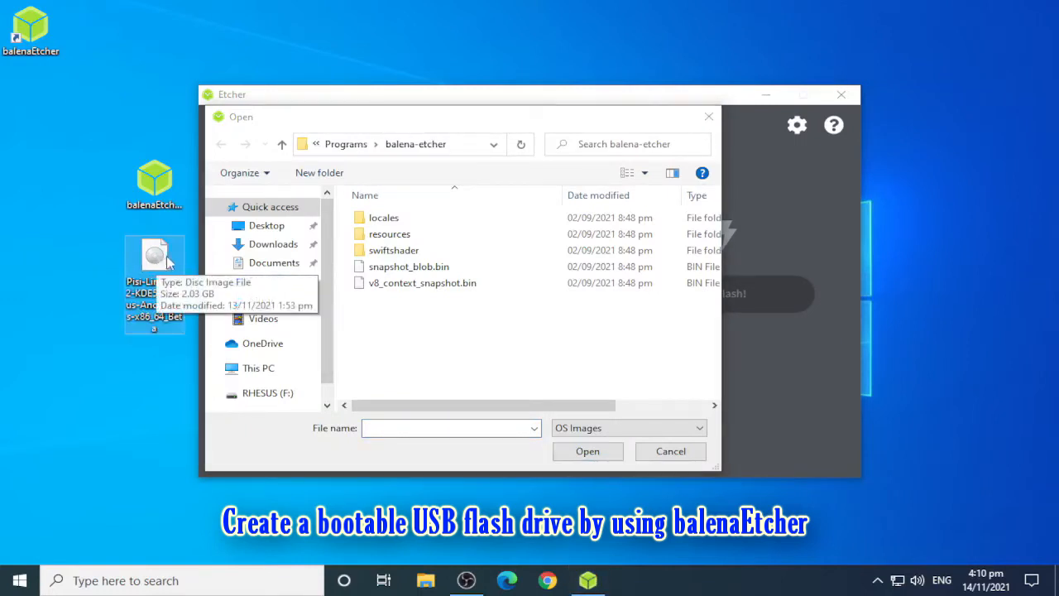
{"action": "left_click", "coordinate": [278, 230]}
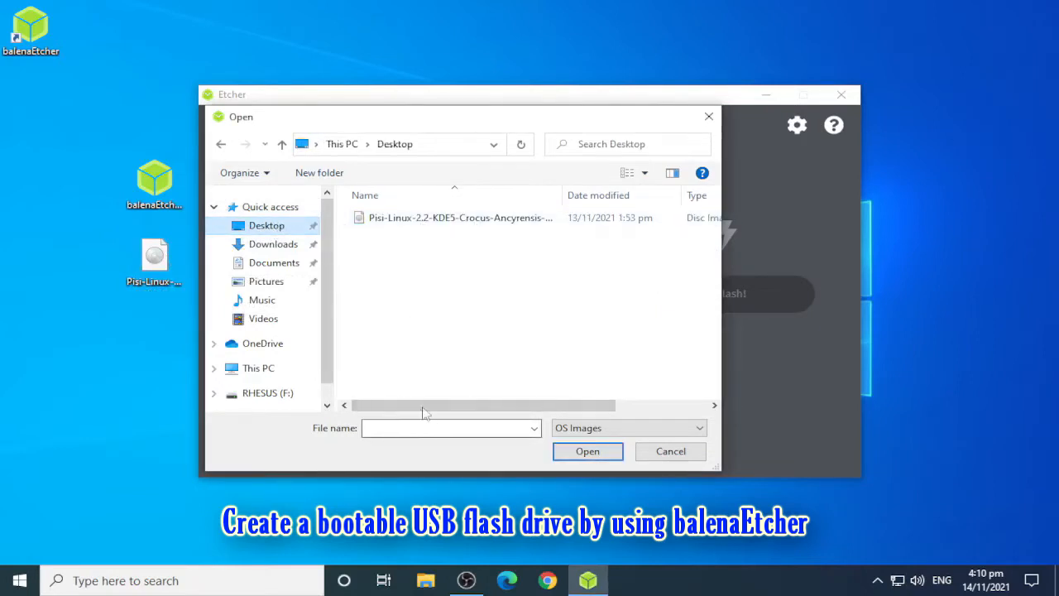
{"action": "left_click", "coordinate": [395, 222]}
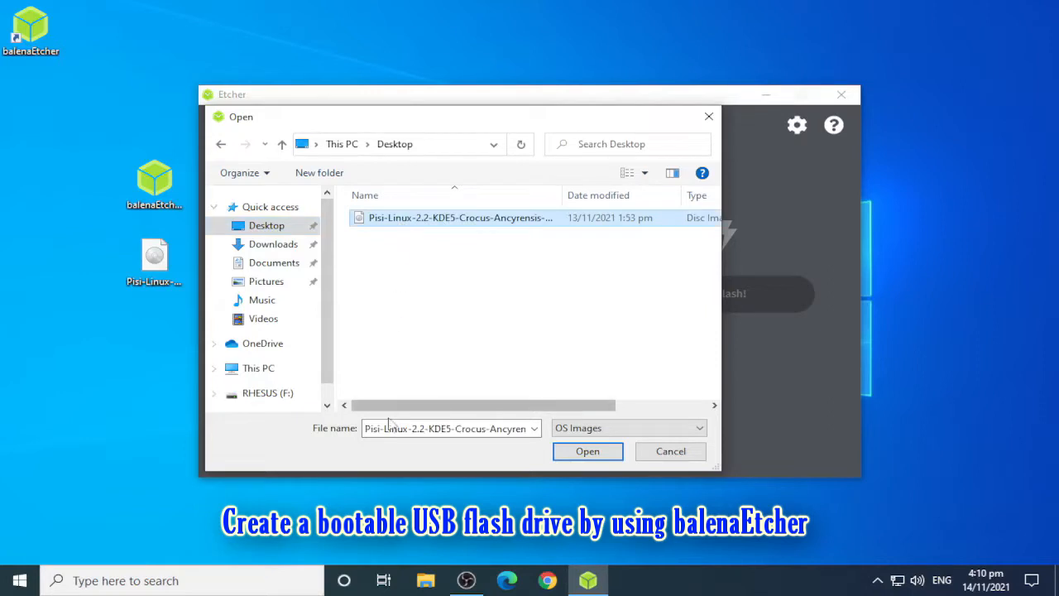
{"action": "left_click", "coordinate": [571, 451]}
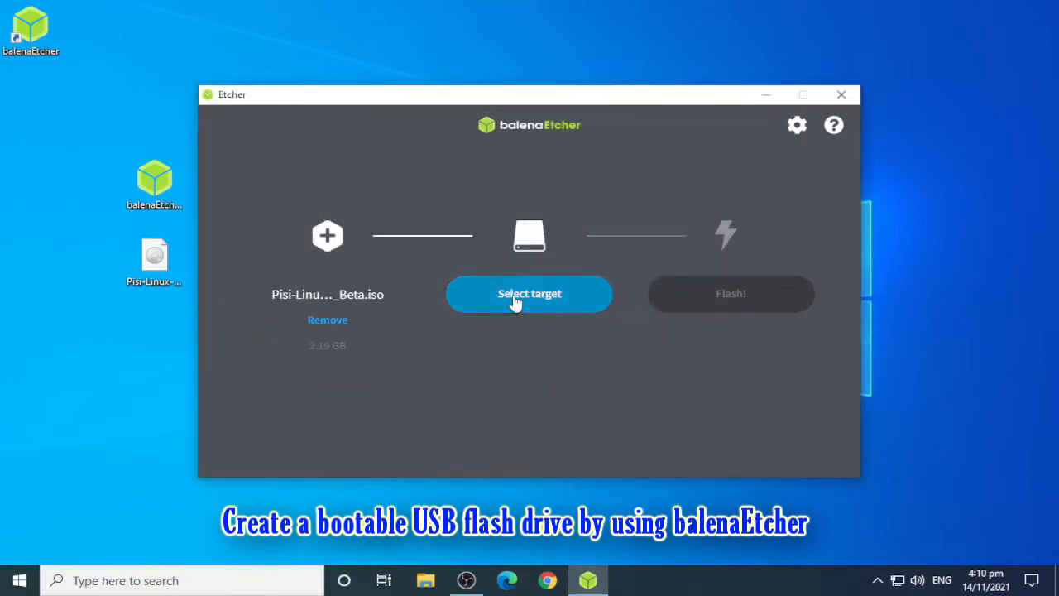
Step: Target the 15.4 GB SanDisk Cruzer Blade USB drive and flash the ISO onto it
{"action": "left_click", "coordinate": [531, 300]}
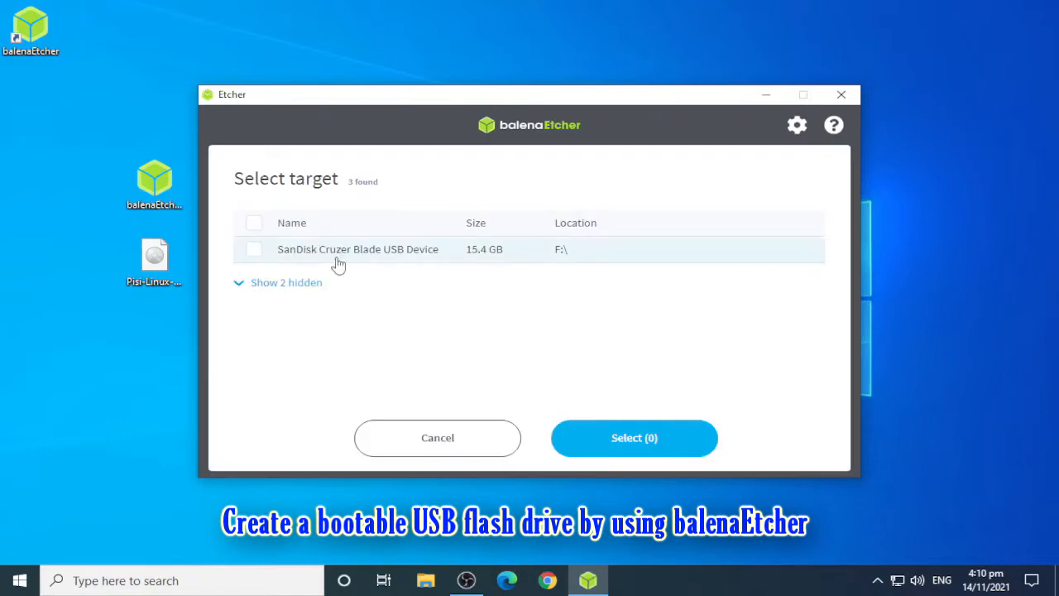
{"action": "left_click", "coordinate": [255, 252]}
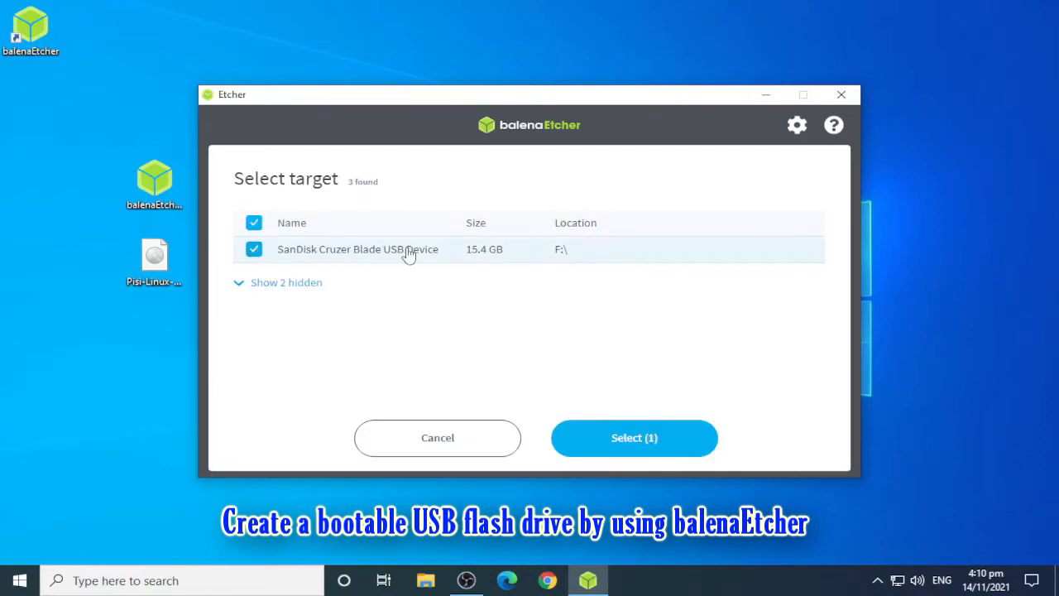
{"action": "left_click", "coordinate": [637, 441]}
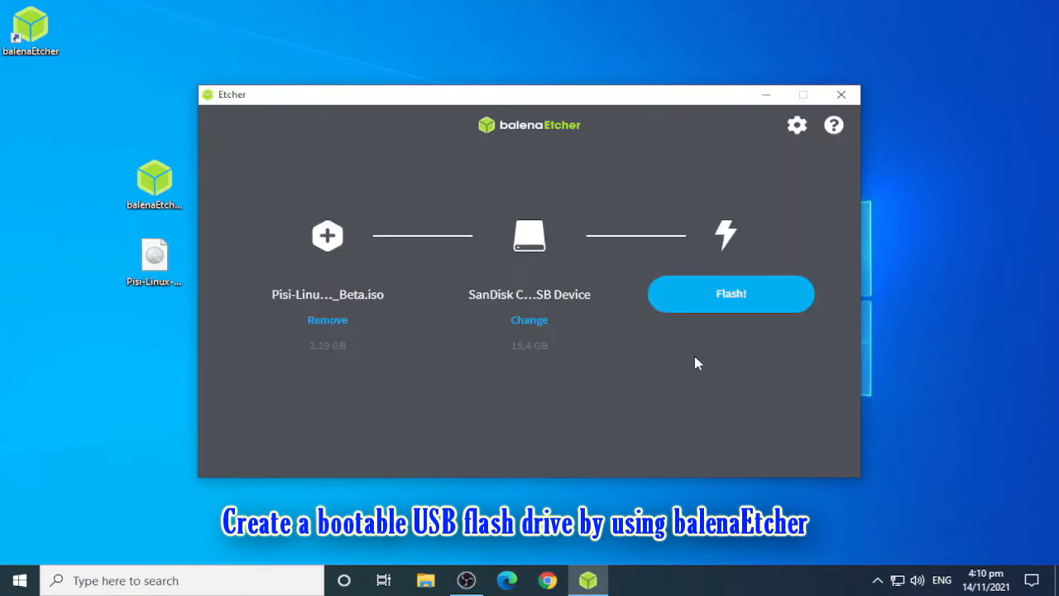
{"action": "left_click", "coordinate": [732, 298]}
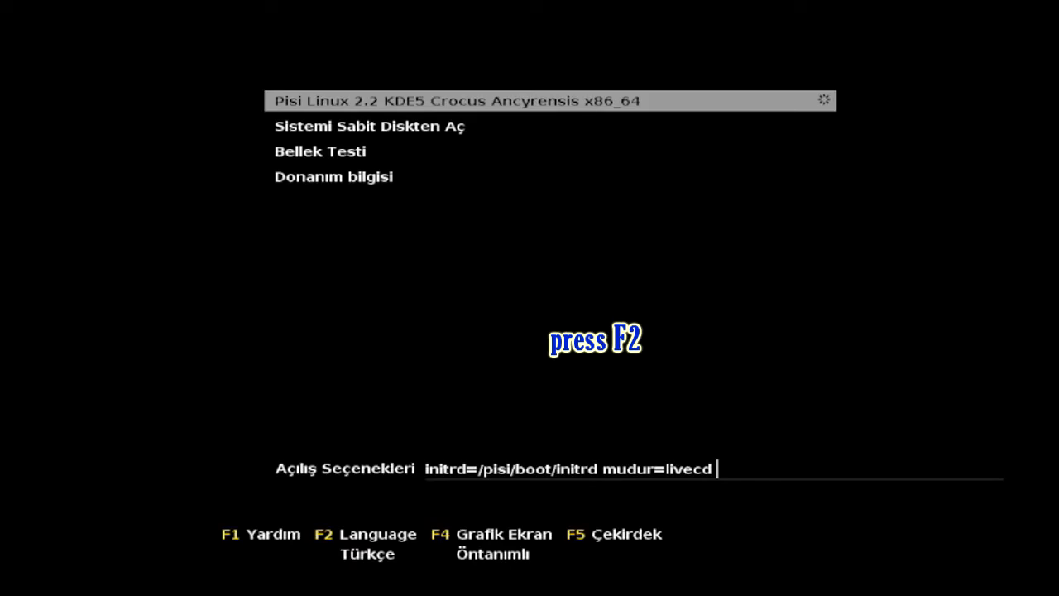
Step: Set the boot language to English (US) in the Pisi Linux boot menu
{"action": "key", "text": "F2"}
{"action": "key", "text": "Up"}
{"action": "key", "text": "Up"}
{"action": "key", "text": "Up"}
{"action": "key", "text": "Up"}
{"action": "key", "text": "Up"}
{"action": "key", "text": "Up"}
{"action": "key", "text": "Up"}
{"action": "key", "text": "Up"}
{"action": "key", "text": "Up"}
{"action": "key", "text": "Up"}
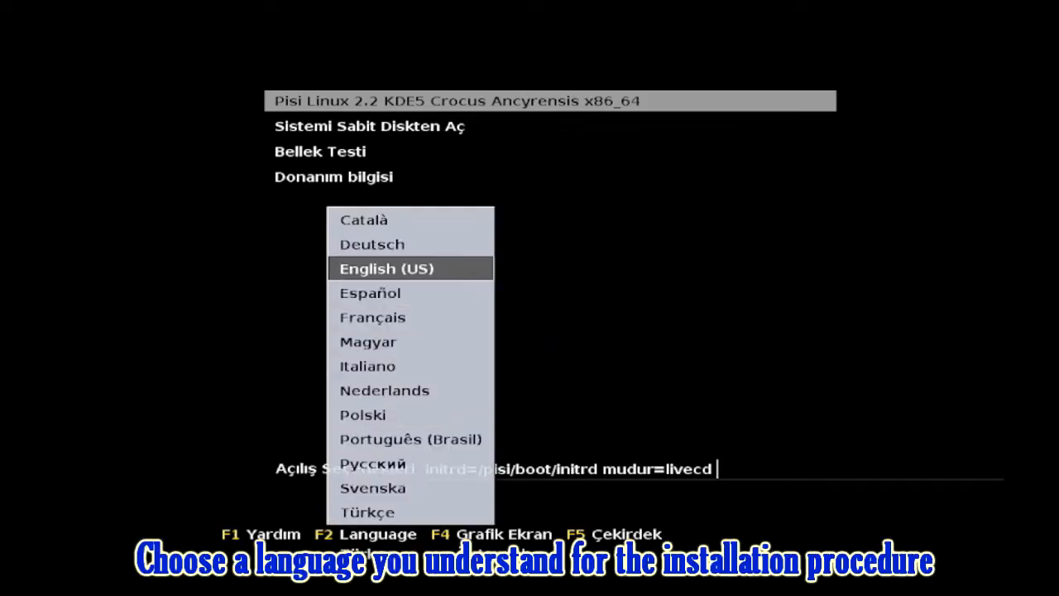
{"action": "key", "text": "Return"}
{"action": "key", "text": "Return"}
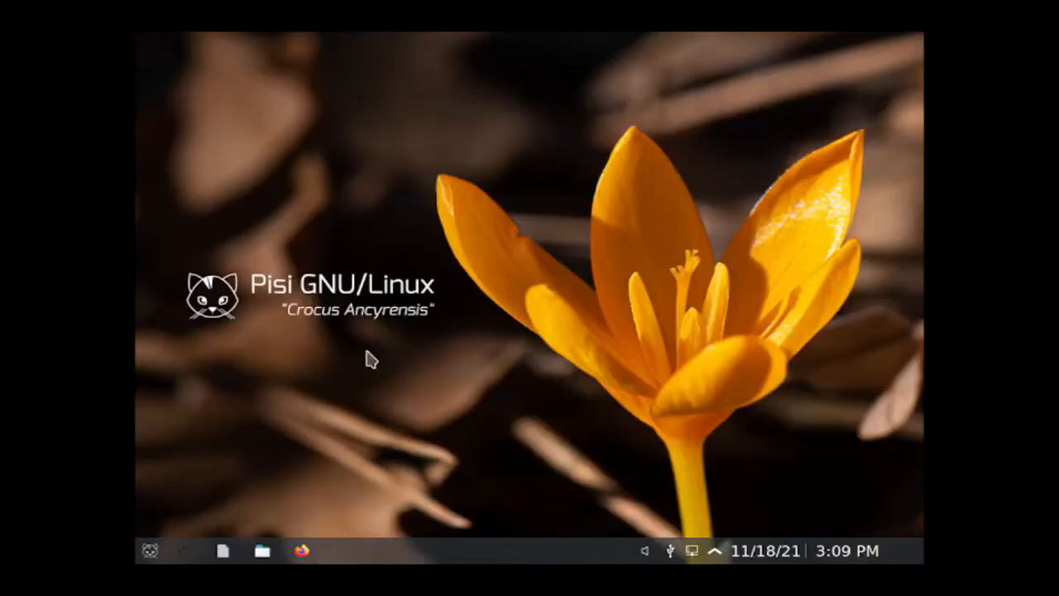
Step: Launch YALI from the application launcher and authenticate with the live password
{"action": "left_click", "coordinate": [156, 556]}
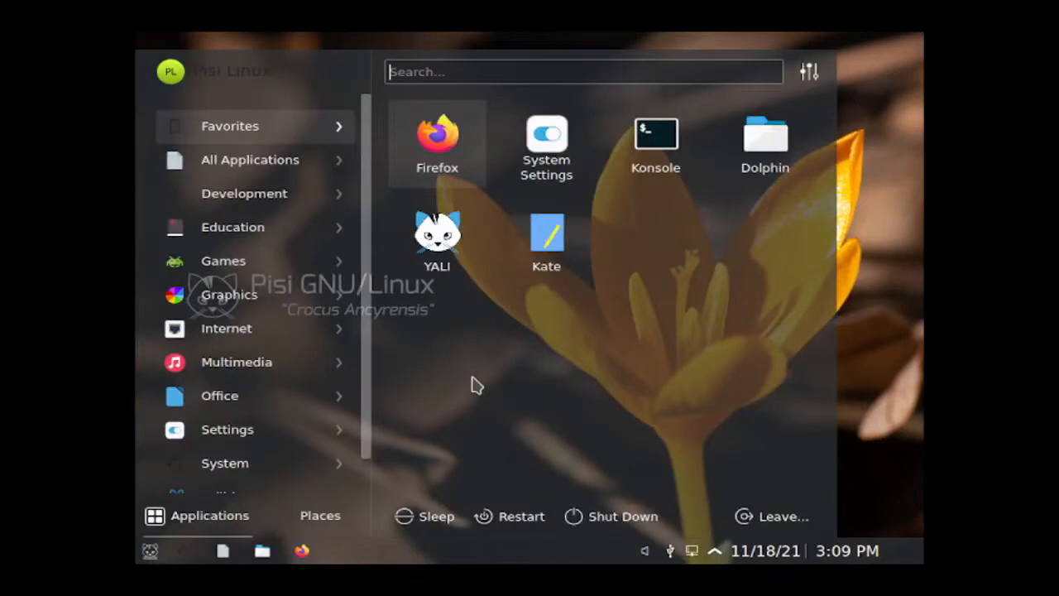
{"action": "left_click", "coordinate": [442, 251]}
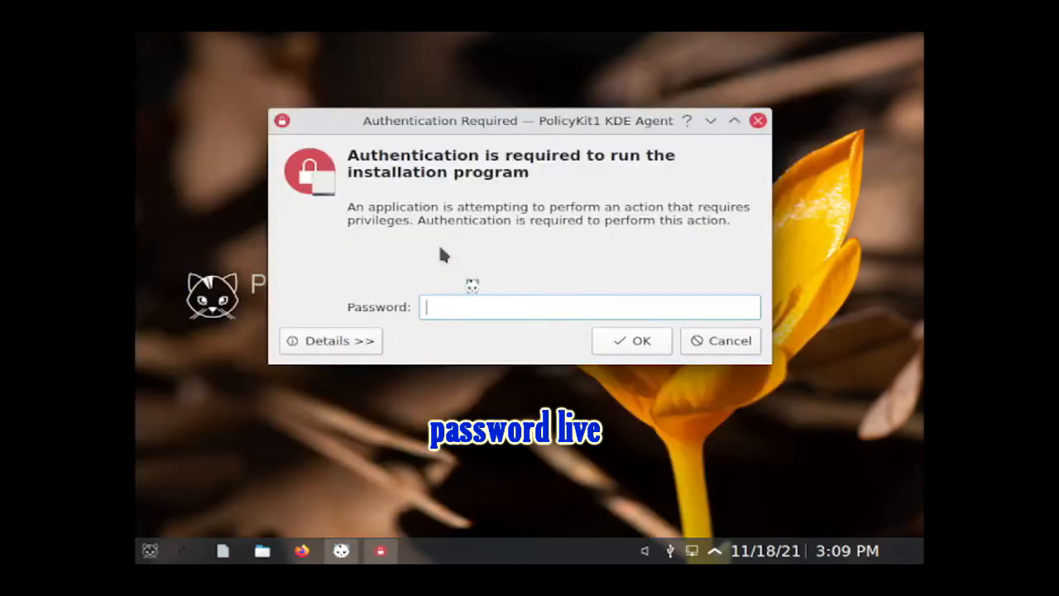
{"action": "type", "text": "live"}
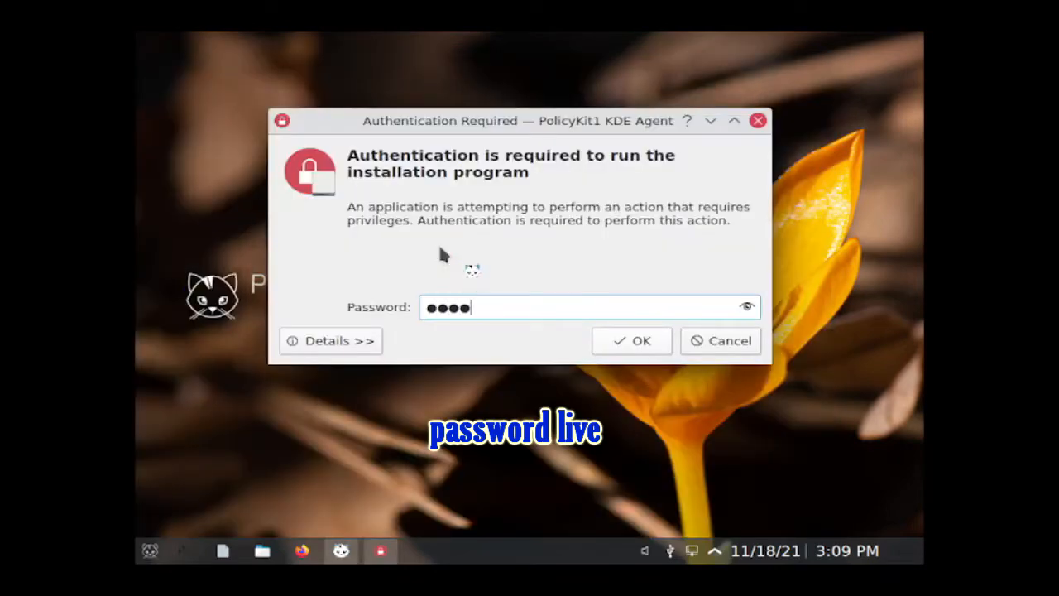
{"action": "left_click", "coordinate": [627, 337]}
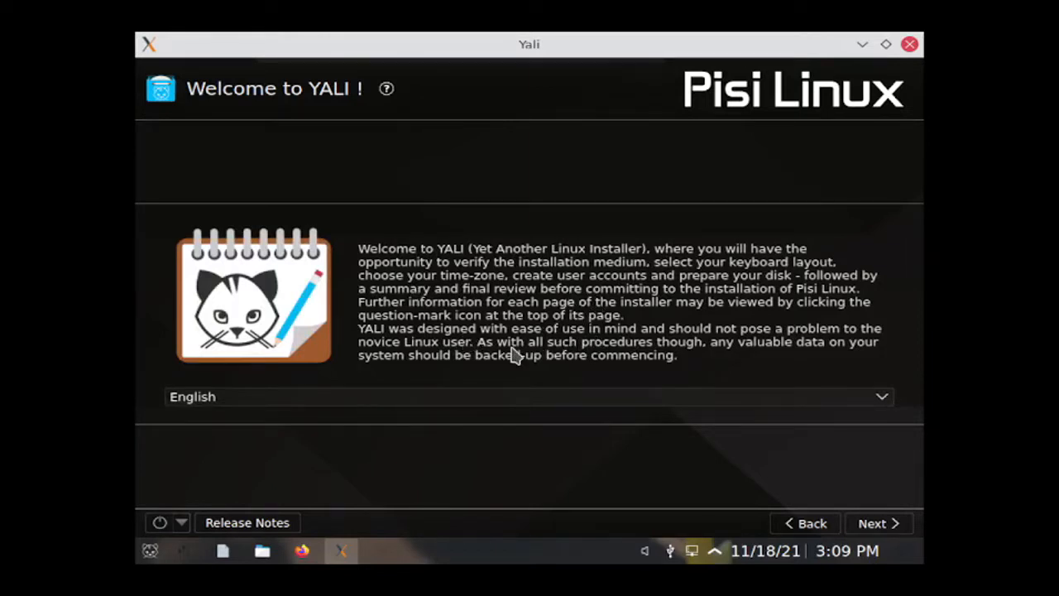
Step: Keep English as the installer language, accept the licence terms, and continue
{"action": "left_click", "coordinate": [882, 397]}
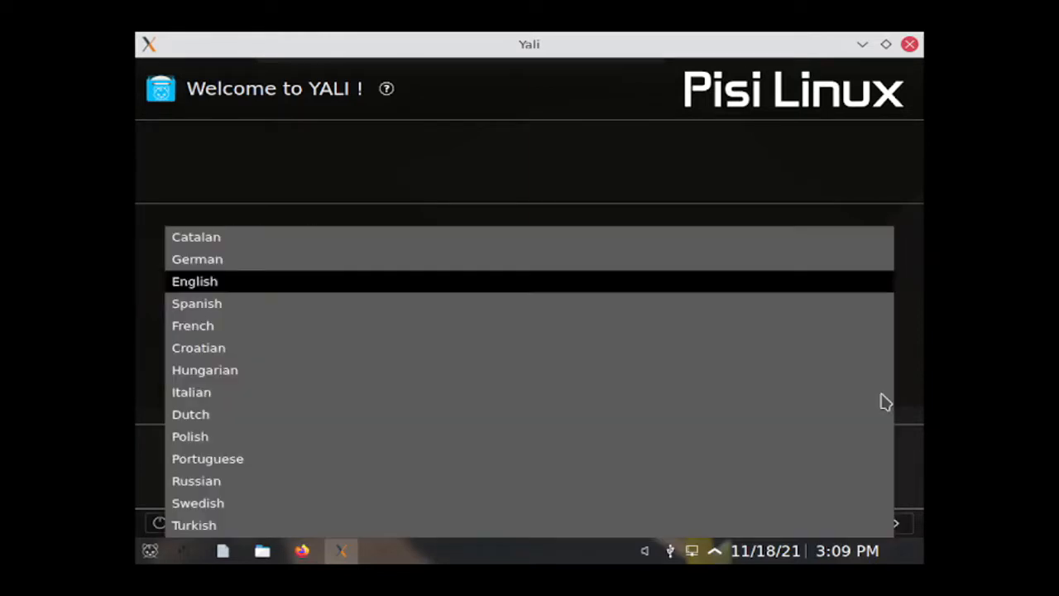
{"action": "left_click", "coordinate": [855, 288]}
{"action": "left_click", "coordinate": [887, 524]}
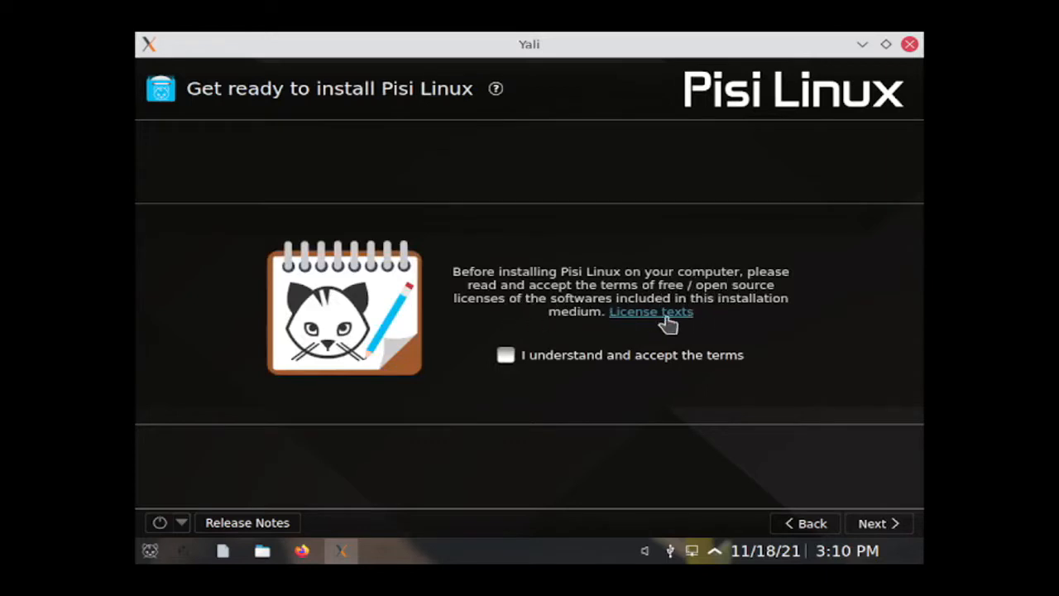
{"action": "left_click", "coordinate": [520, 355]}
{"action": "left_click", "coordinate": [875, 532]}
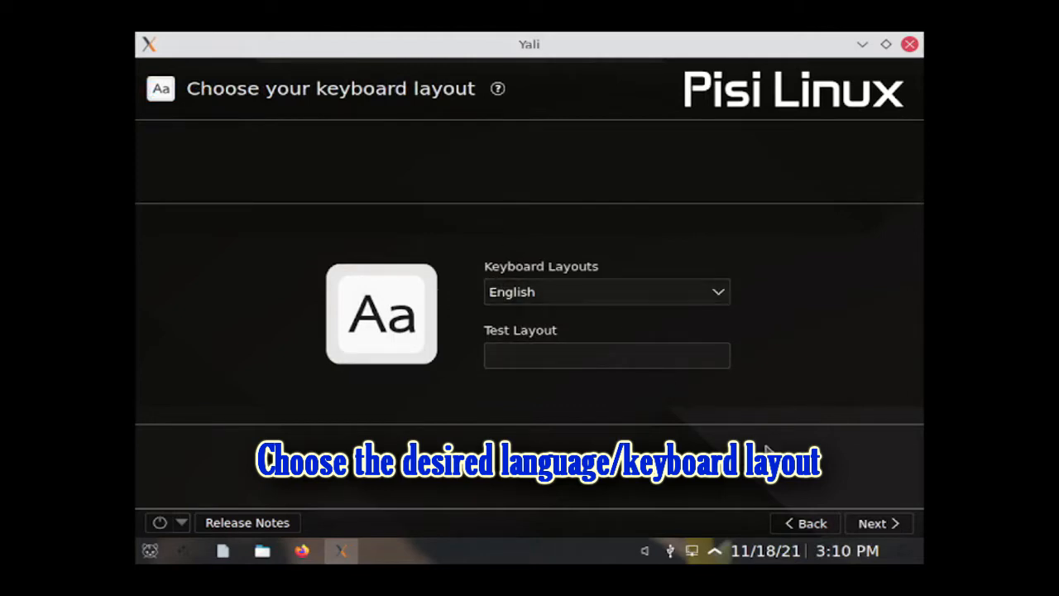
Step: Keep the English keyboard layout and set the timezone to Asia/Manila
{"action": "left_click", "coordinate": [871, 525]}
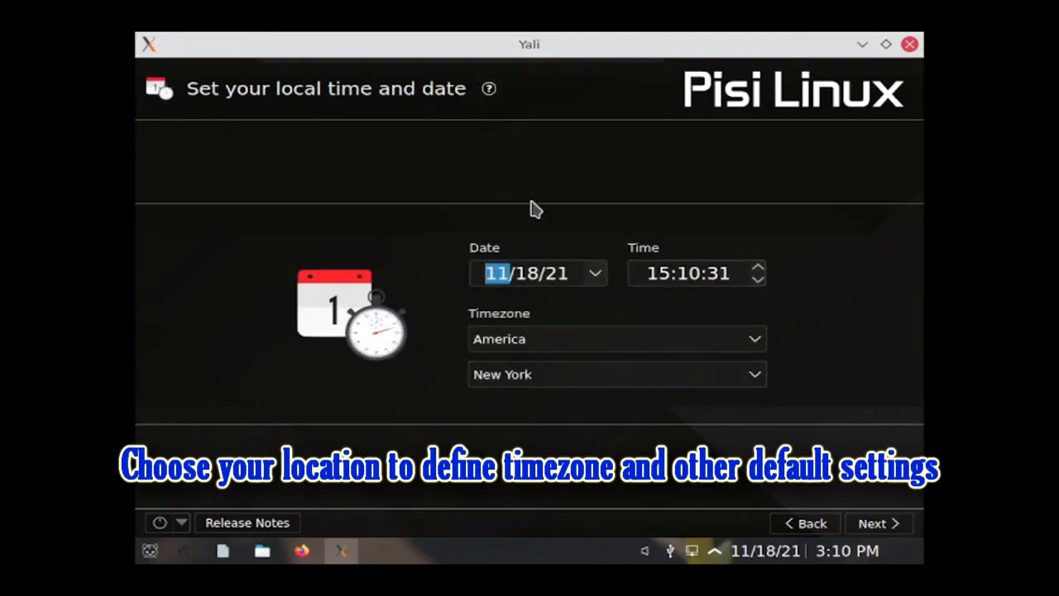
{"action": "left_click", "coordinate": [544, 344]}
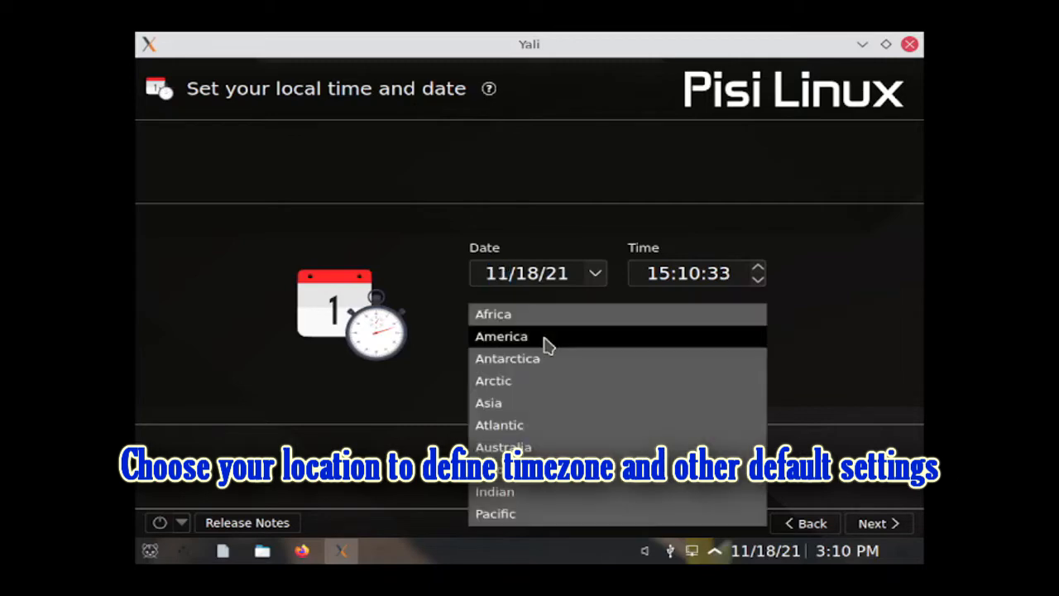
{"action": "left_click", "coordinate": [507, 411]}
{"action": "left_click", "coordinate": [511, 377]}
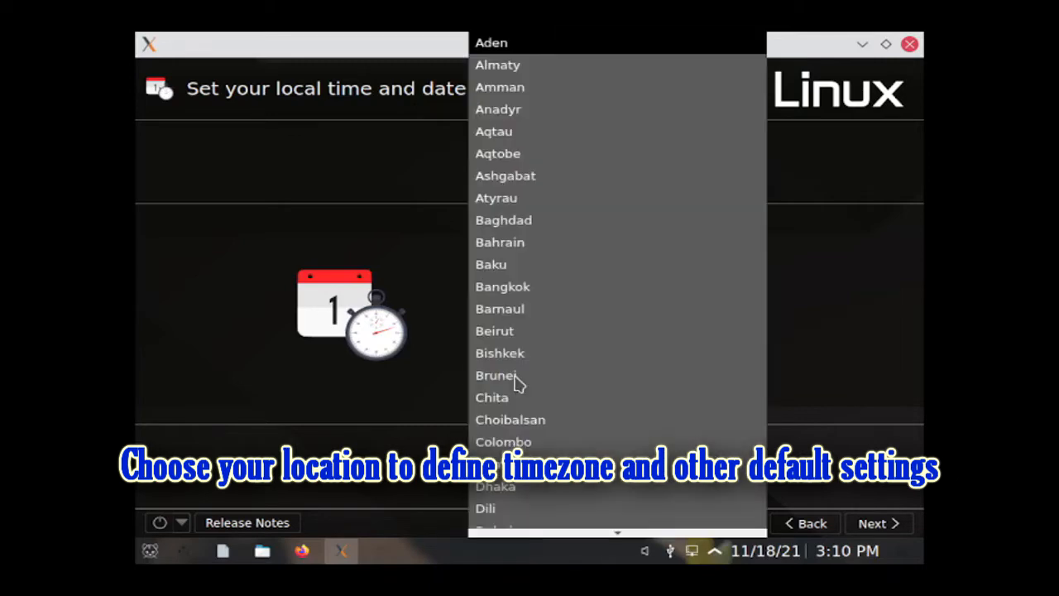
{"action": "scroll", "coordinate": [513, 381], "scroll_direction": "down", "scroll_amount": 11}
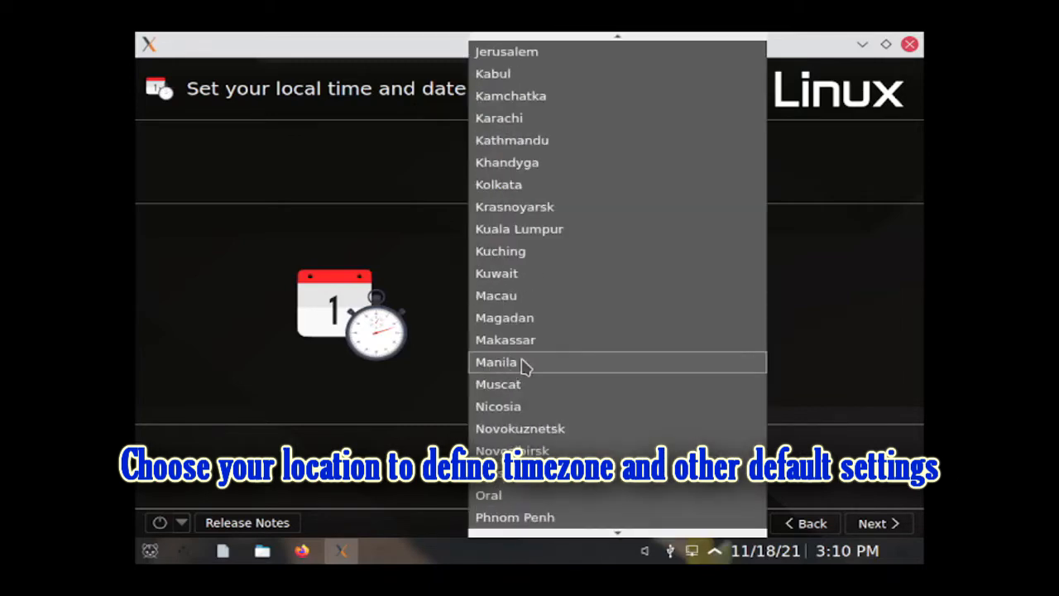
{"action": "left_click", "coordinate": [523, 366]}
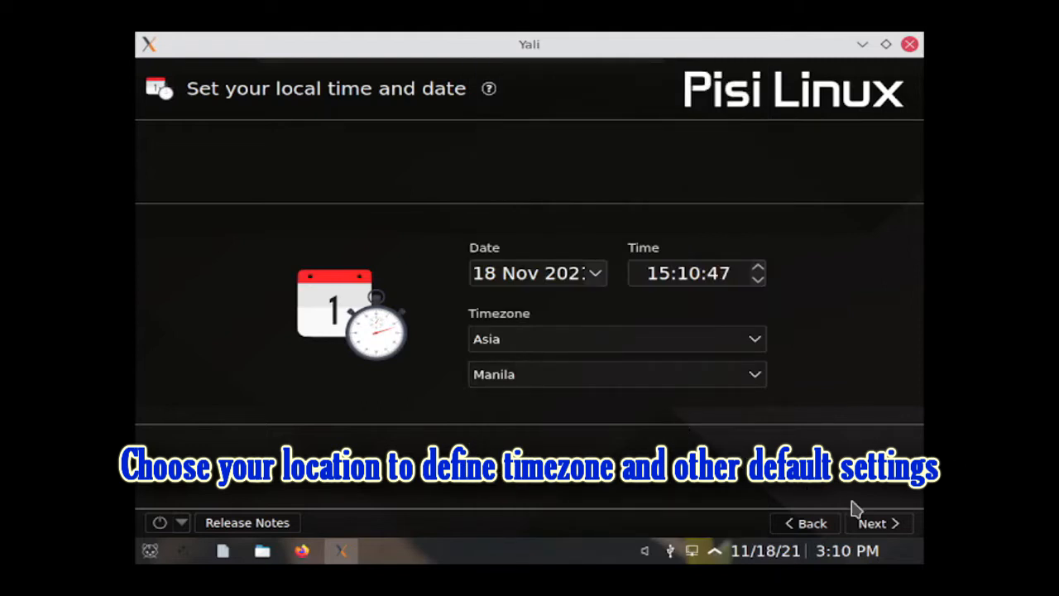
{"action": "left_click", "coordinate": [869, 527]}
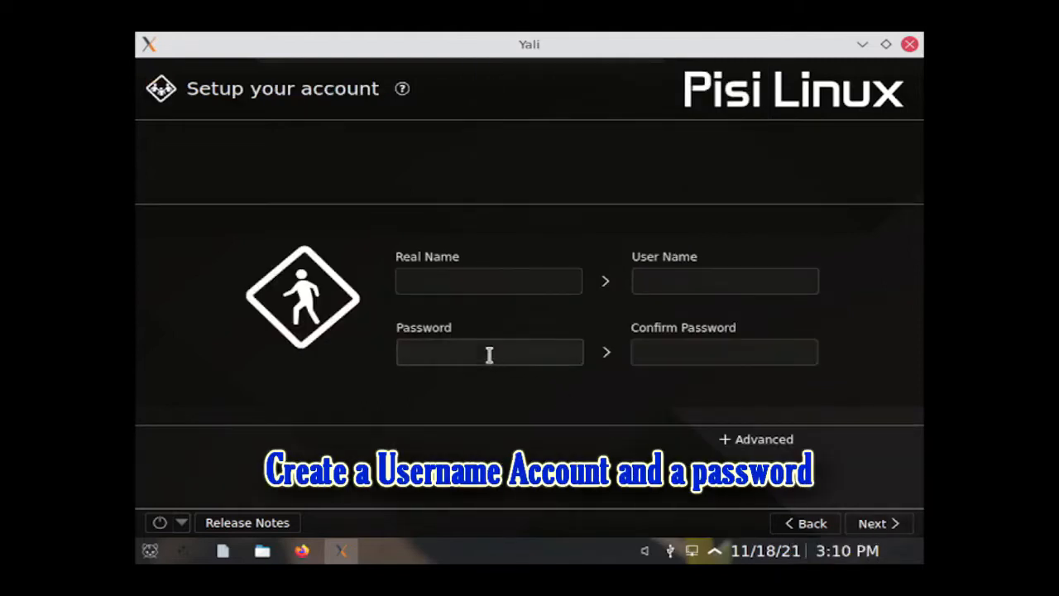
Step: Enter the user's real name and password twice, enabling administrator rights under Advanced
{"action": "left_click", "coordinate": [416, 283]}
{"action": "type", "text": "rhe"}
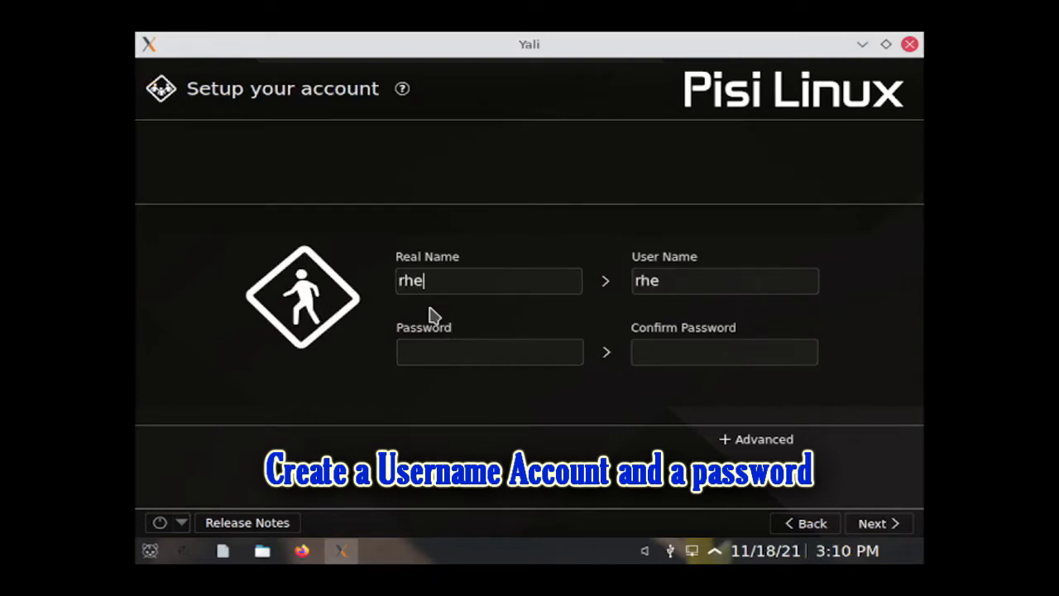
{"action": "type", "text": "sus"}
{"action": "key", "text": "Tab"}
{"action": "key", "text": "Tab"}
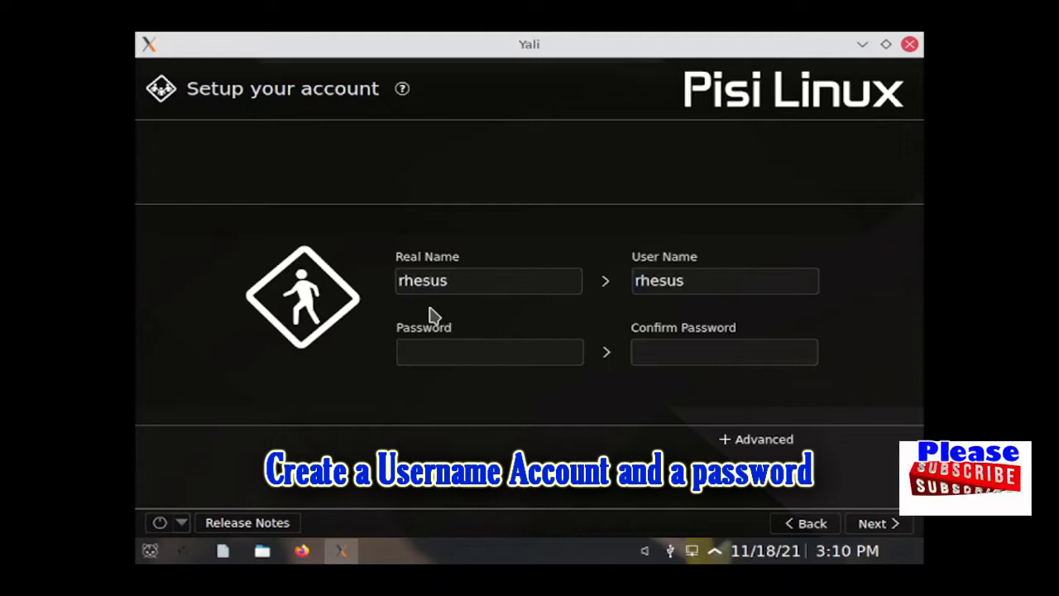
{"action": "type", "text": "●●●●●●●●●●●"}
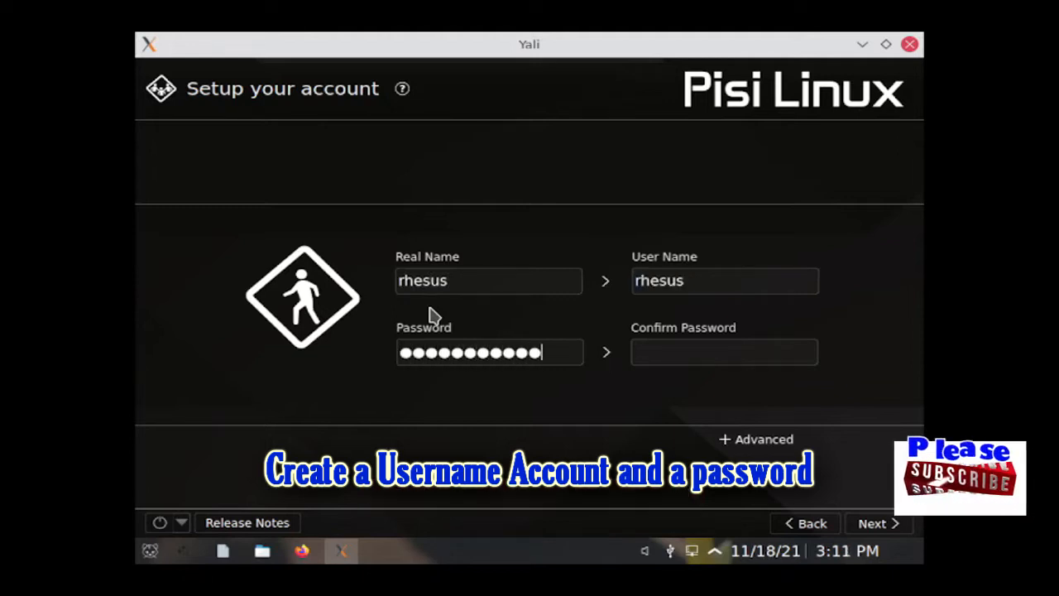
{"action": "key", "text": "Tab"}
{"action": "type", "text": "●●●●●●●●●●●●"}
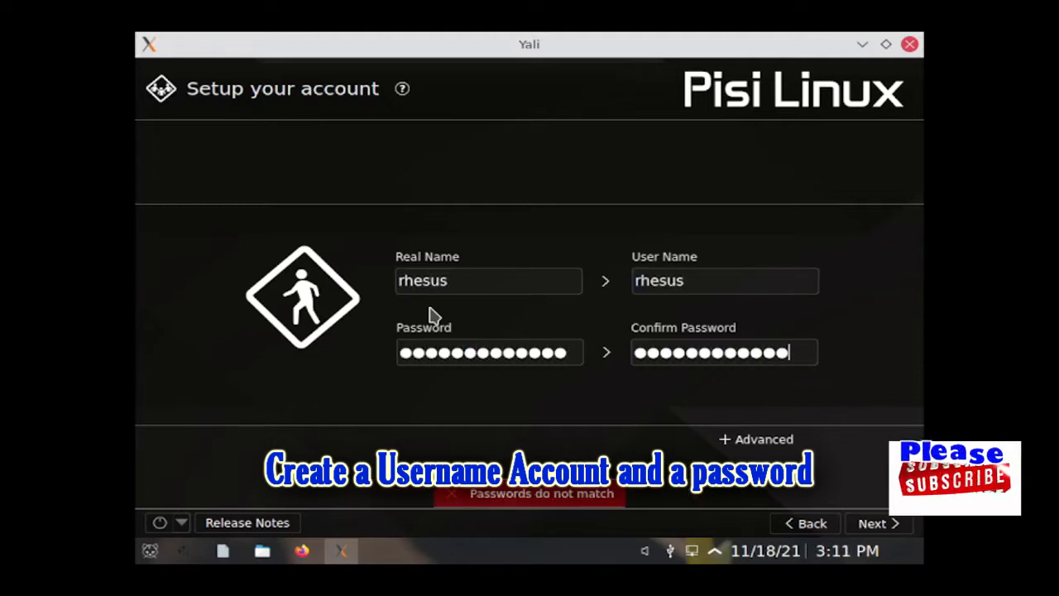
{"action": "left_click", "coordinate": [742, 439]}
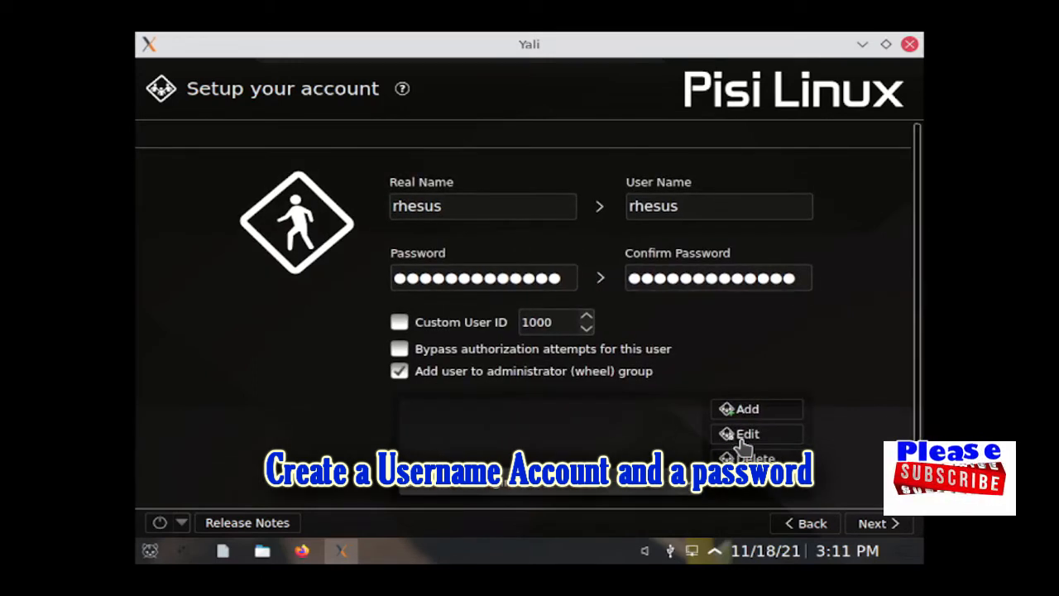
{"action": "left_click", "coordinate": [877, 525]}
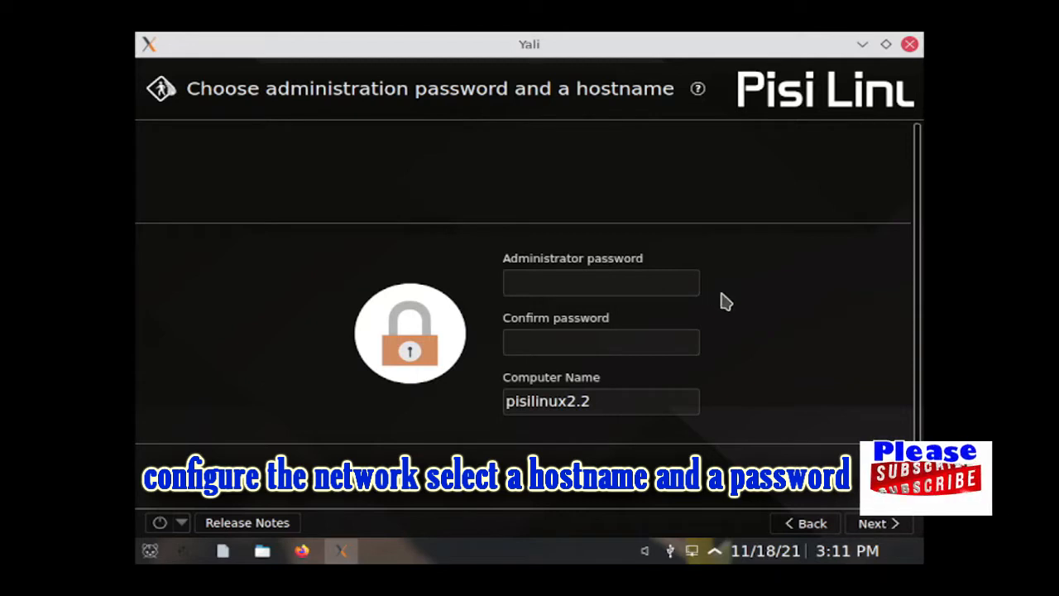
Step: Enter and confirm the administrator password and replace pisilinux2.2 with a new computer name
{"action": "type", "text": "1234"}
{"action": "type", "text": "••••"}
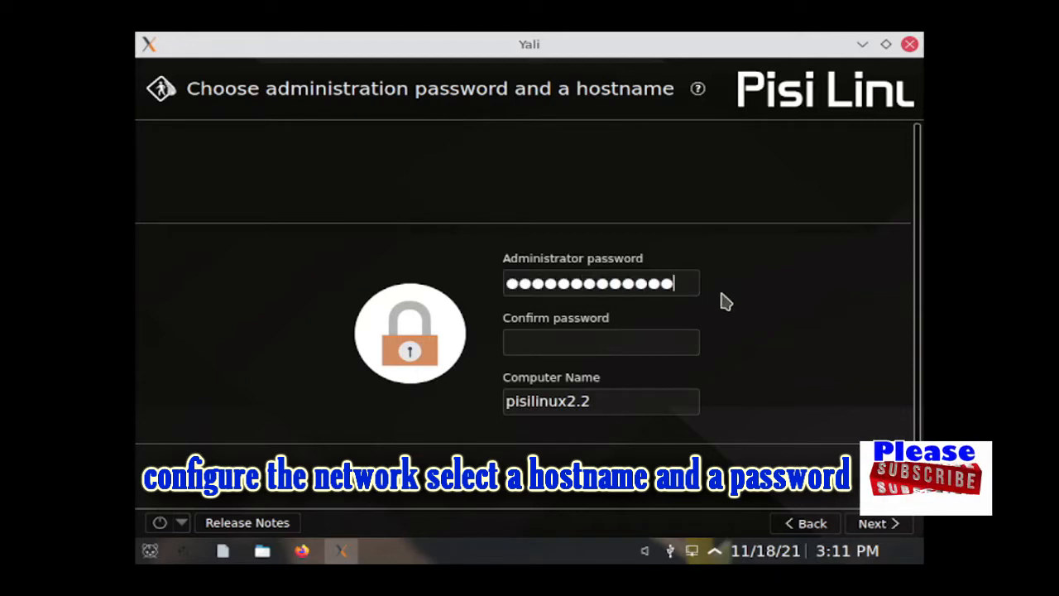
{"action": "key", "text": "Tab"}
{"action": "type", "text": "•••••••••••••"}
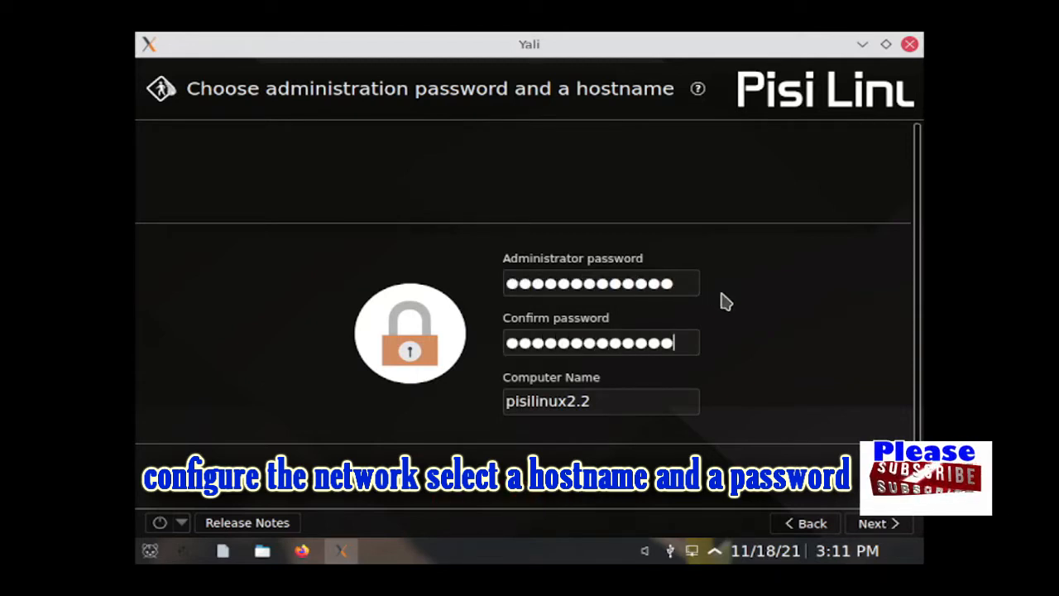
{"action": "key", "text": "Tab"}
{"action": "type", "text": "rhesus"}
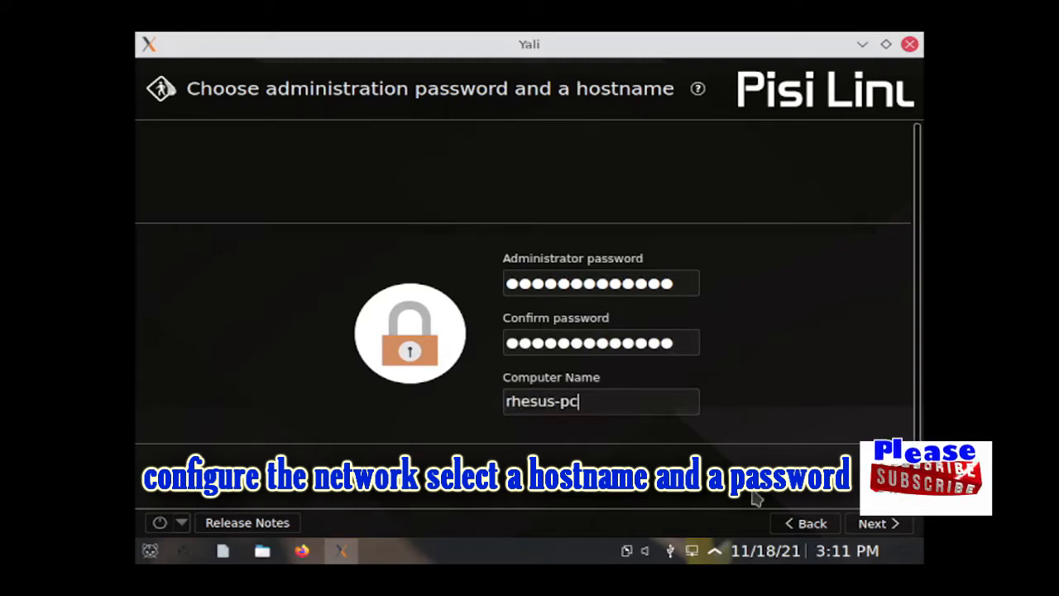
{"action": "left_click", "coordinate": [877, 524]}
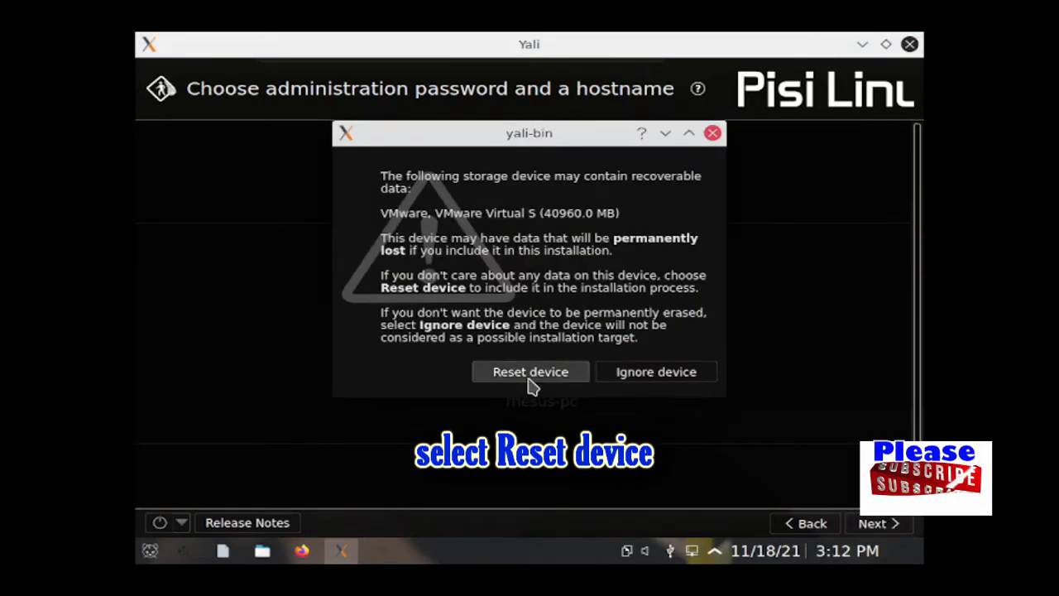
Step: Allow the 40960 MB VMware disk to be reset and select Manual Partitioning
{"action": "left_click", "coordinate": [531, 374]}
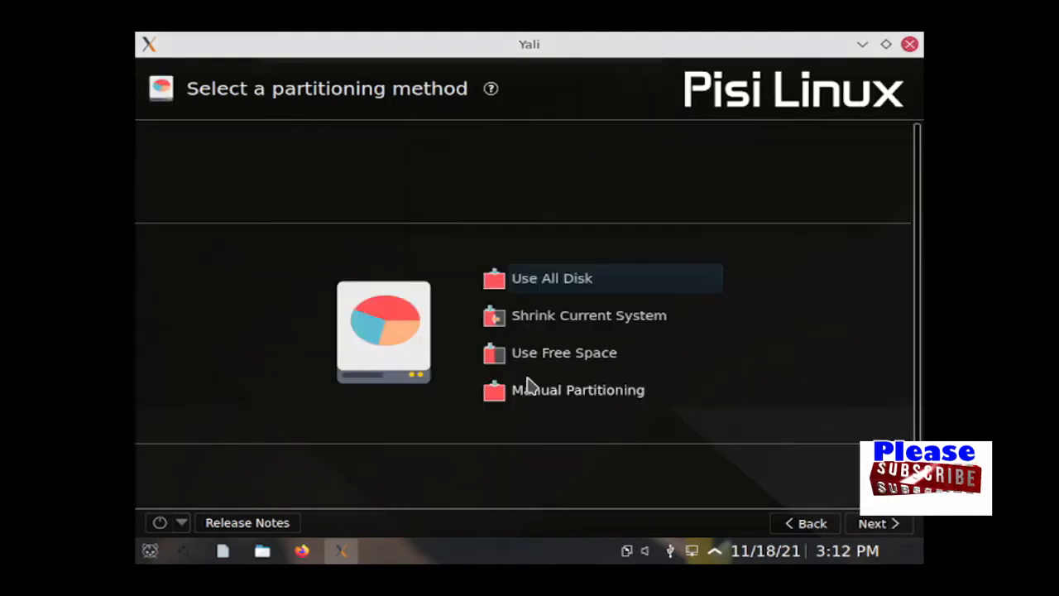
{"action": "left_click", "coordinate": [486, 395]}
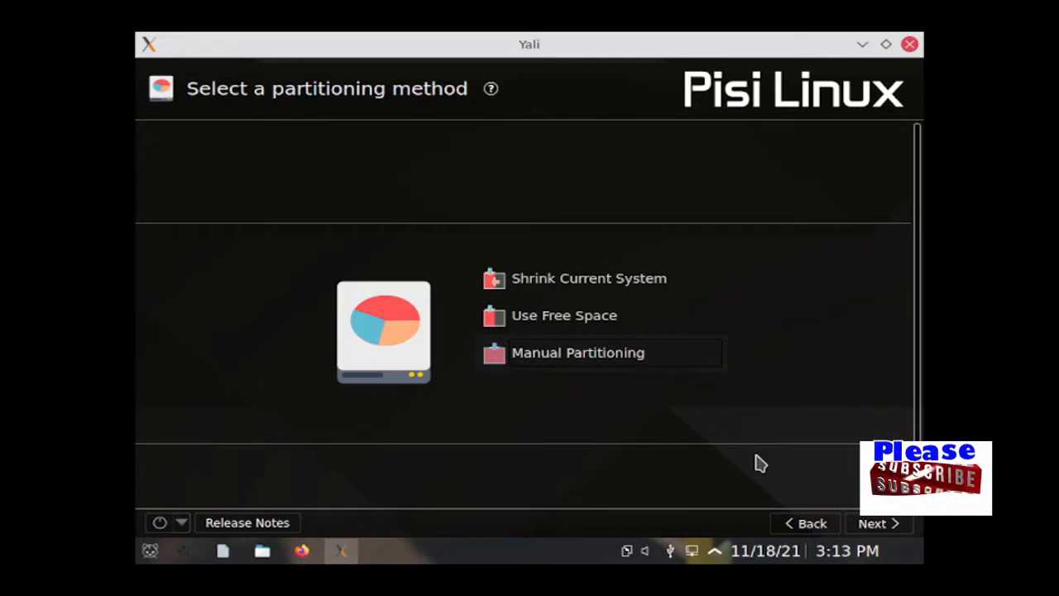
{"action": "left_click", "coordinate": [890, 526]}
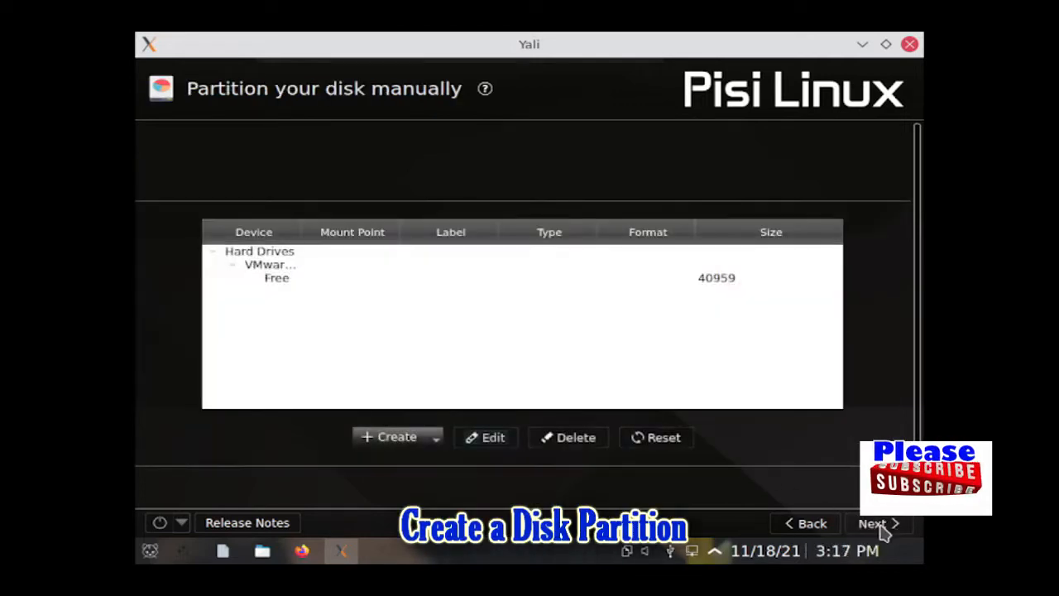
Step: Create a 4096 MB standard swap partition in the free space, then select the remaining 36863 MB
{"action": "left_click", "coordinate": [273, 282]}
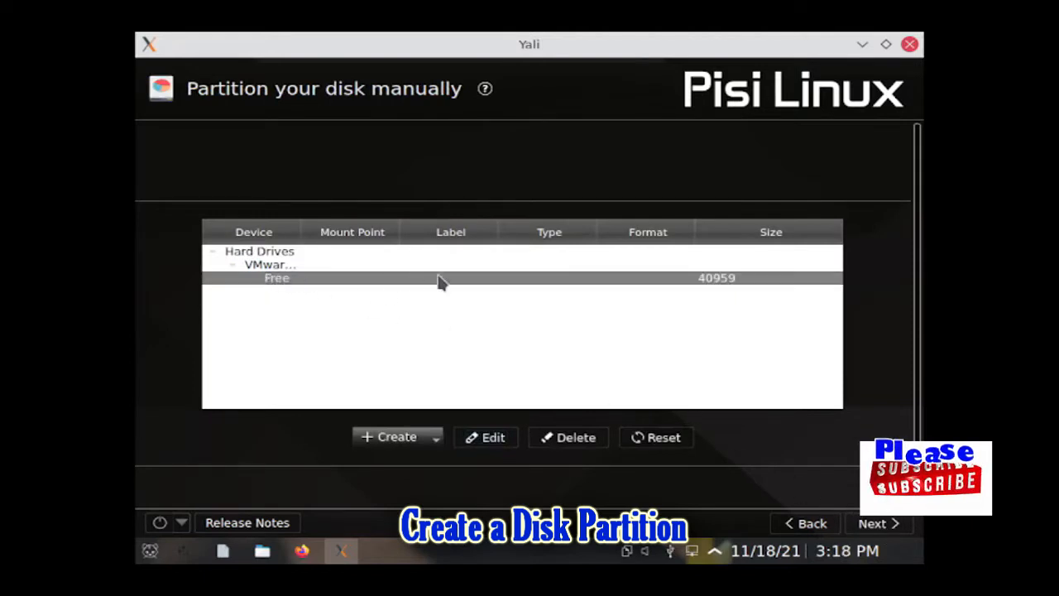
{"action": "left_click", "coordinate": [375, 440]}
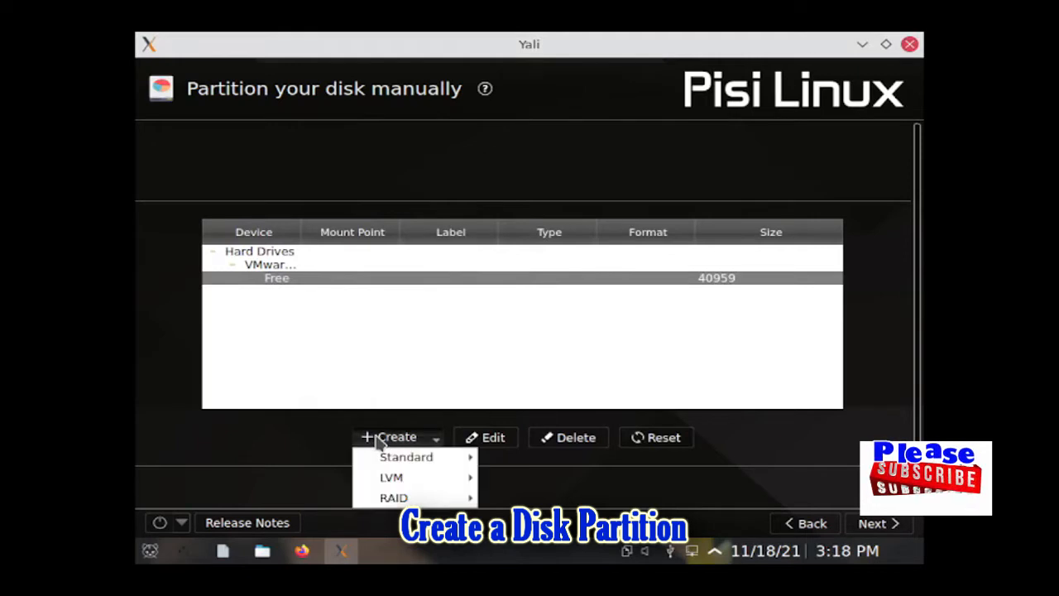
{"action": "mouse_move", "coordinate": [405, 457]}
{"action": "left_click", "coordinate": [528, 457]}
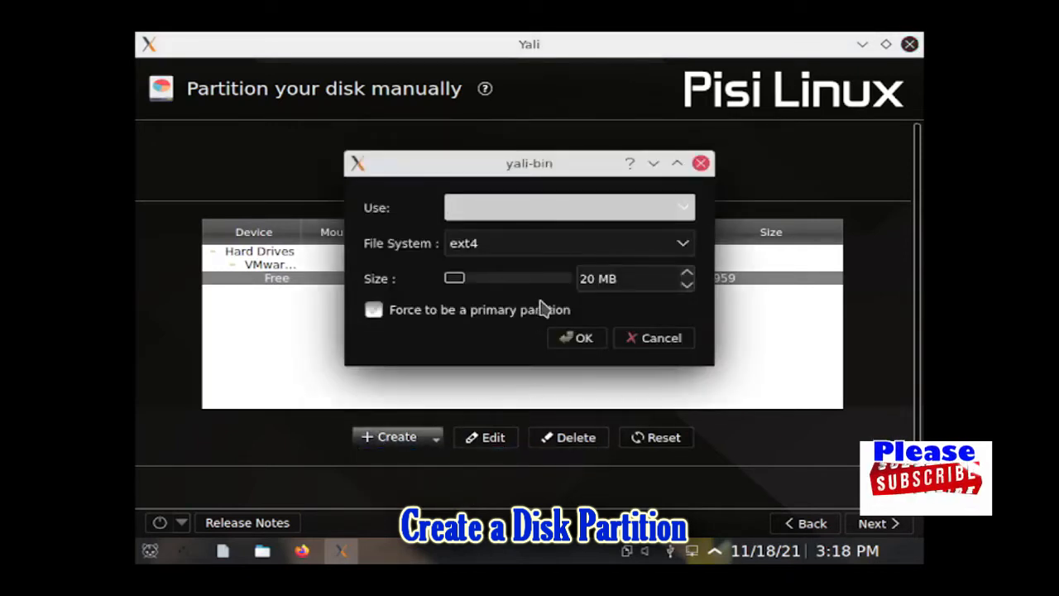
{"action": "left_click", "coordinate": [557, 253]}
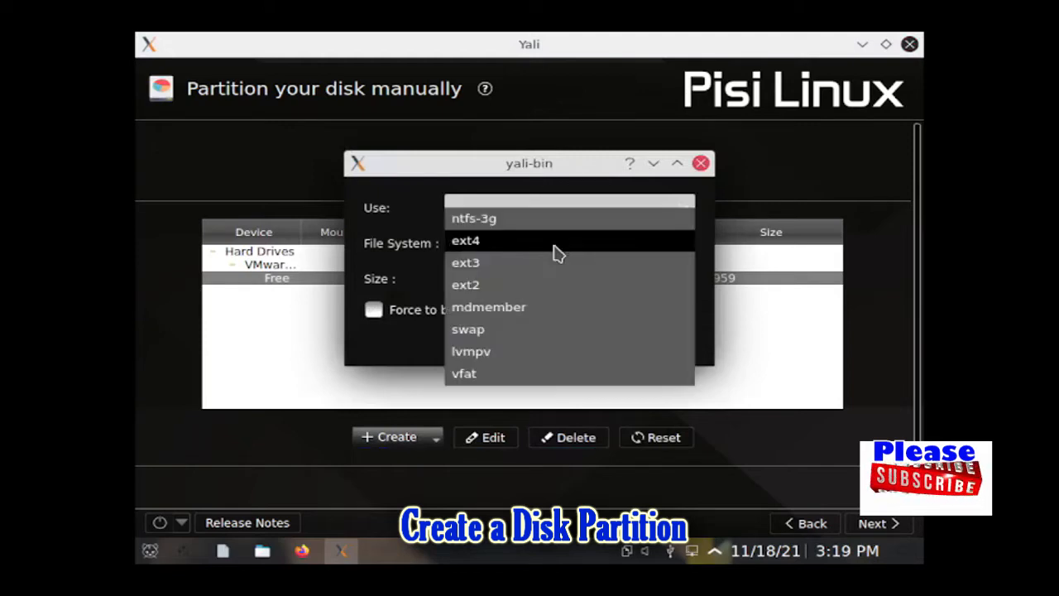
{"action": "left_click", "coordinate": [500, 331]}
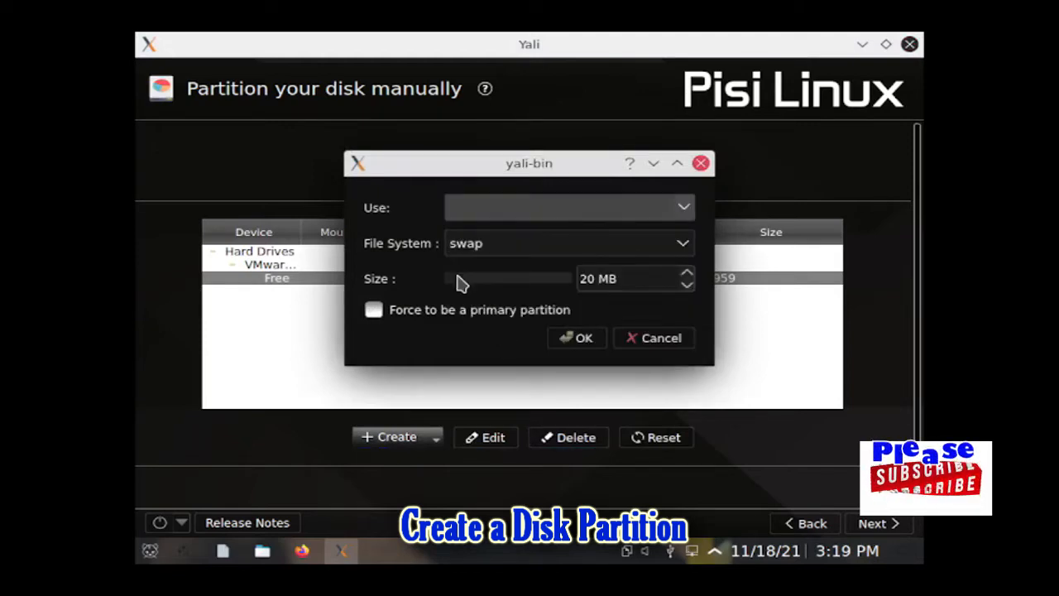
{"action": "double_click", "coordinate": [599, 279]}
{"action": "type", "text": "4096"}
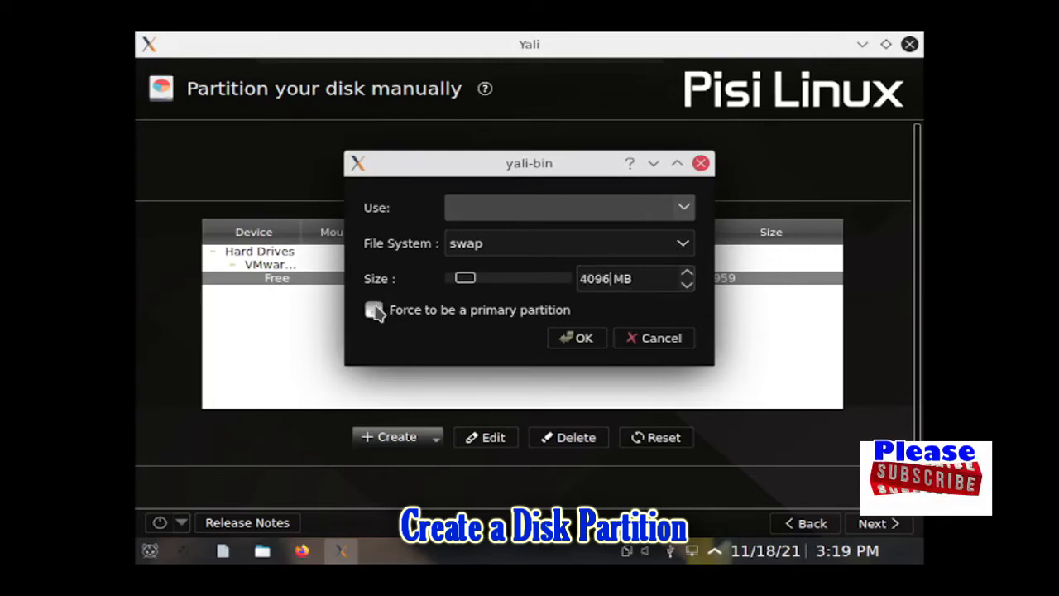
{"action": "left_click", "coordinate": [583, 340]}
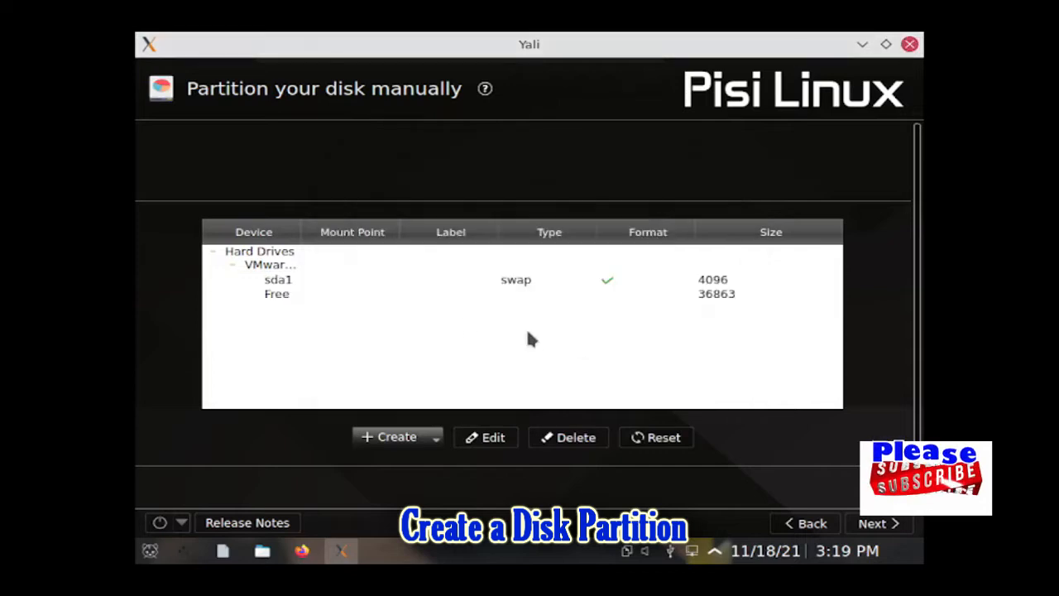
{"action": "left_click", "coordinate": [275, 298]}
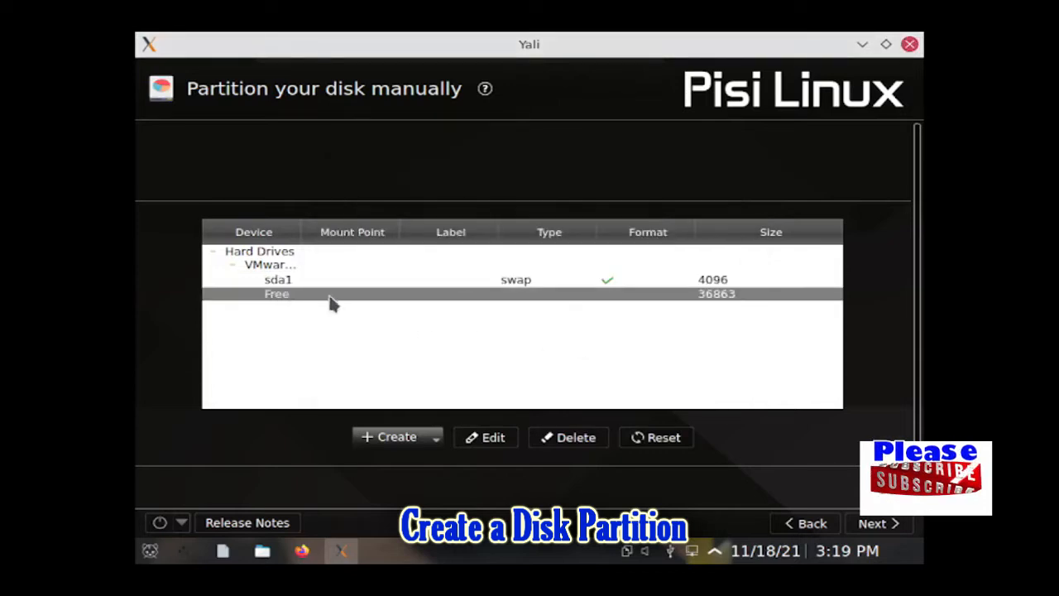
Step: Start a standard partition in the free space with mount point /
{"action": "left_click", "coordinate": [396, 441]}
{"action": "mouse_move", "coordinate": [402, 457]}
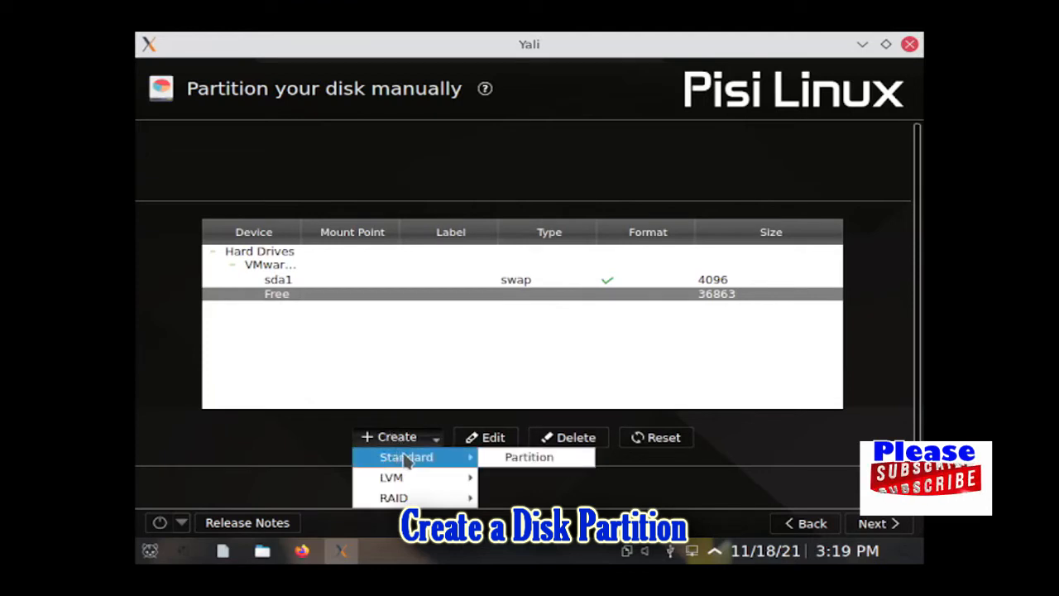
{"action": "left_click", "coordinate": [525, 461]}
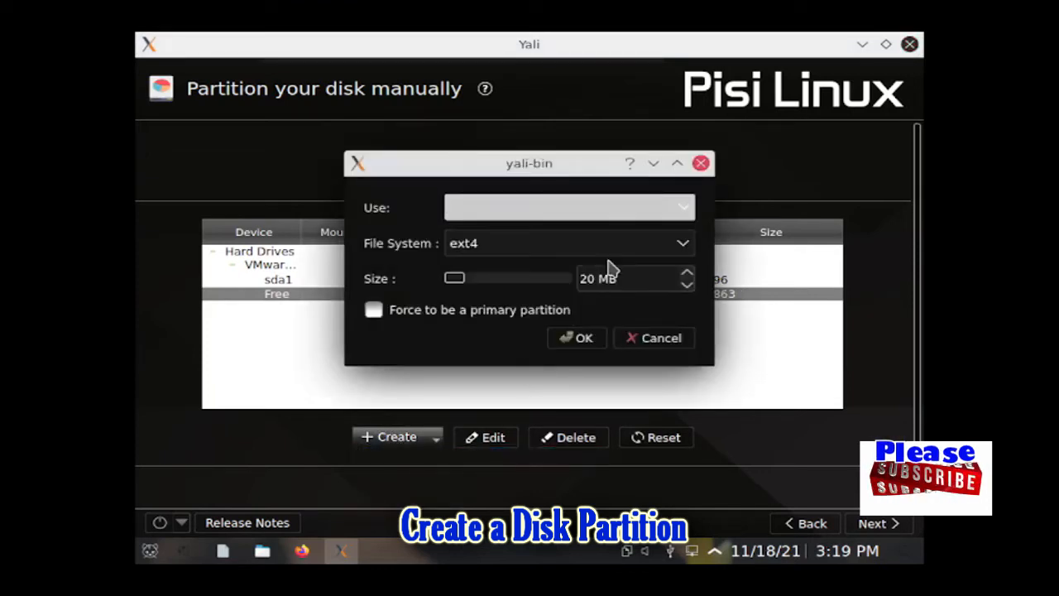
{"action": "left_click", "coordinate": [686, 209]}
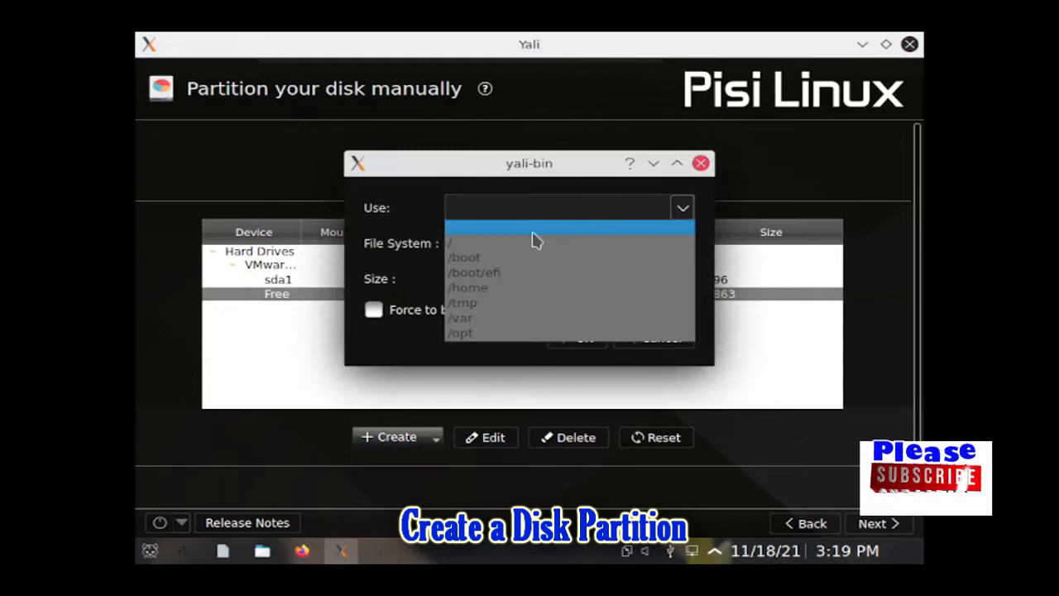
{"action": "left_click", "coordinate": [468, 245]}
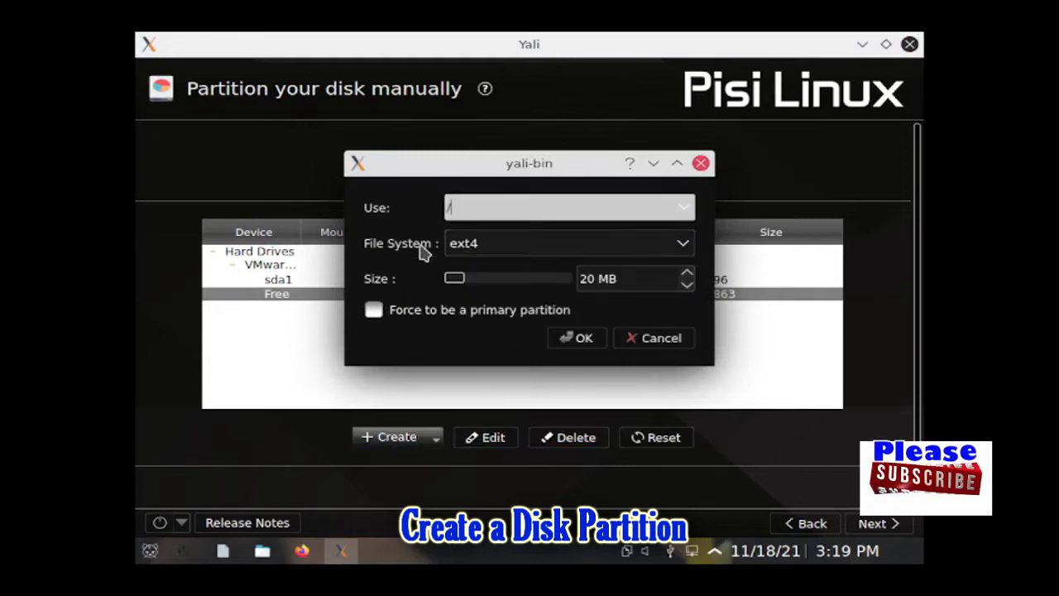
Step: Make it a primary ext4 partition filling all 36863 MB, then continue past the layout
{"action": "left_click", "coordinate": [683, 248]}
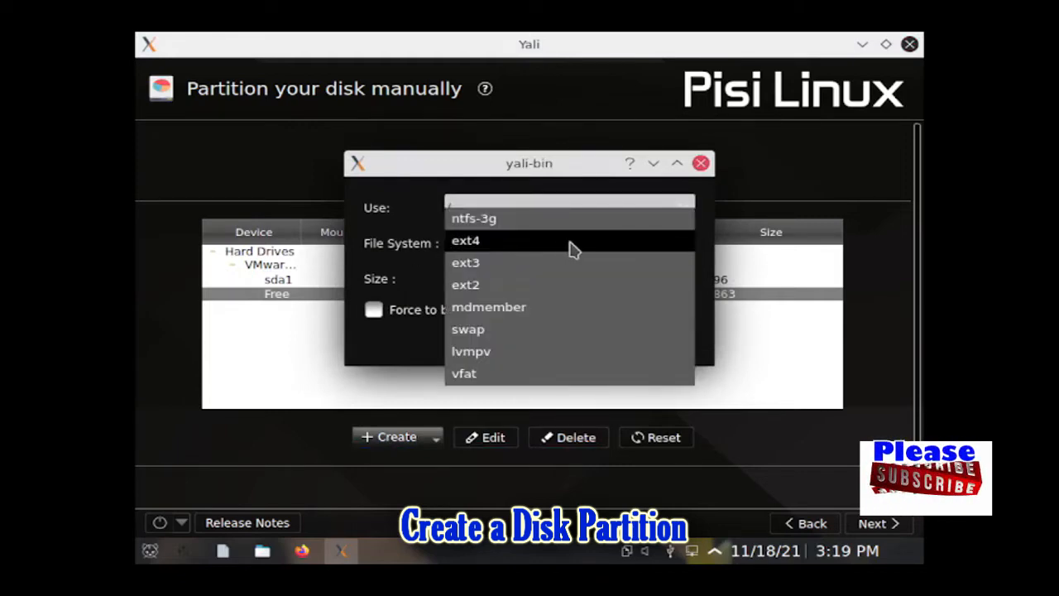
{"action": "left_click", "coordinate": [473, 241]}
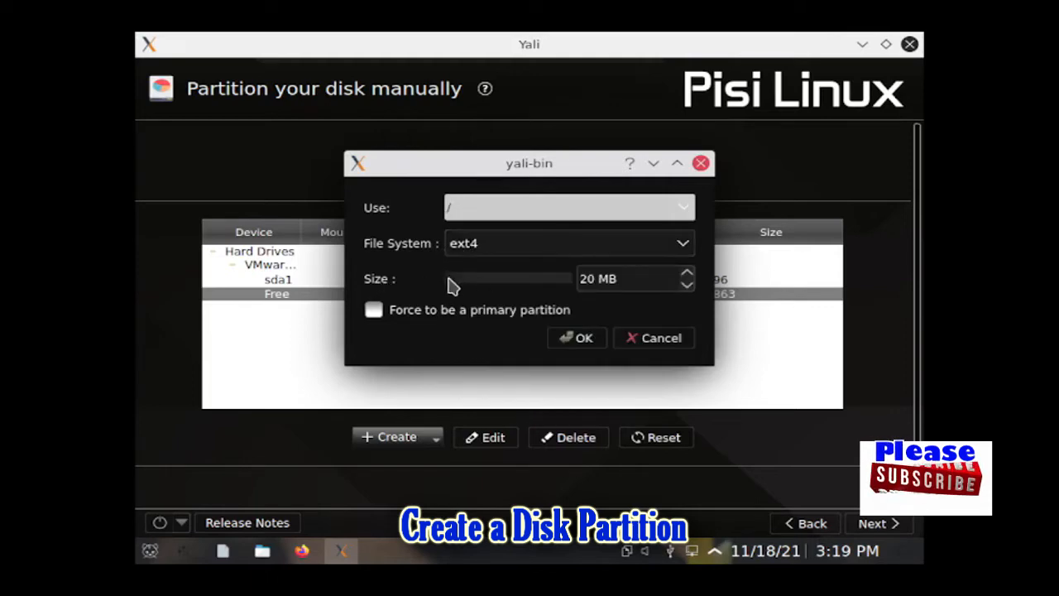
{"action": "left_click_drag", "start_coordinate": [454, 284], "coordinate": [585, 286]}
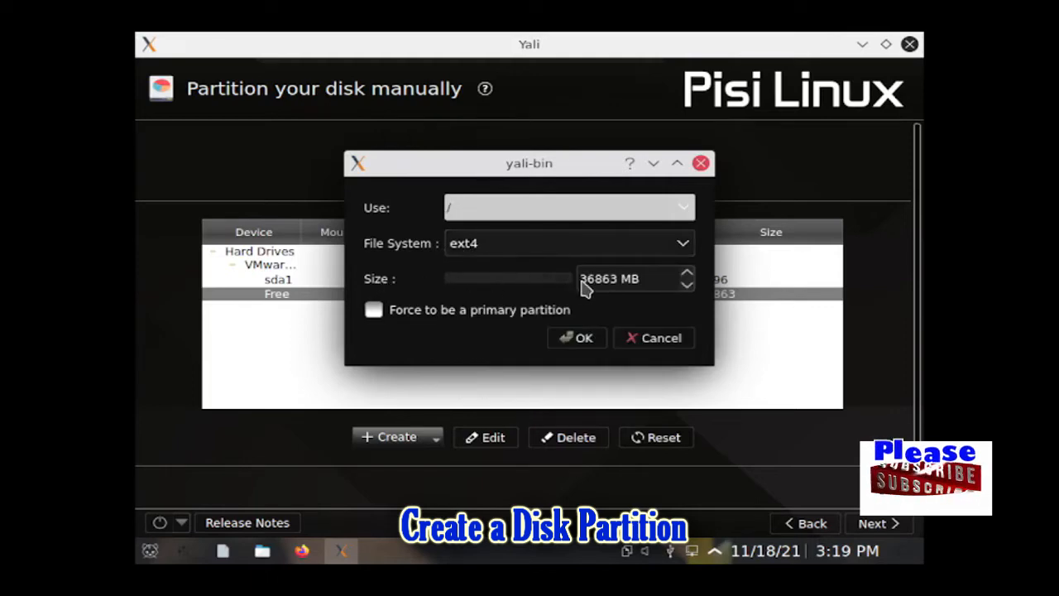
{"action": "left_click", "coordinate": [374, 311]}
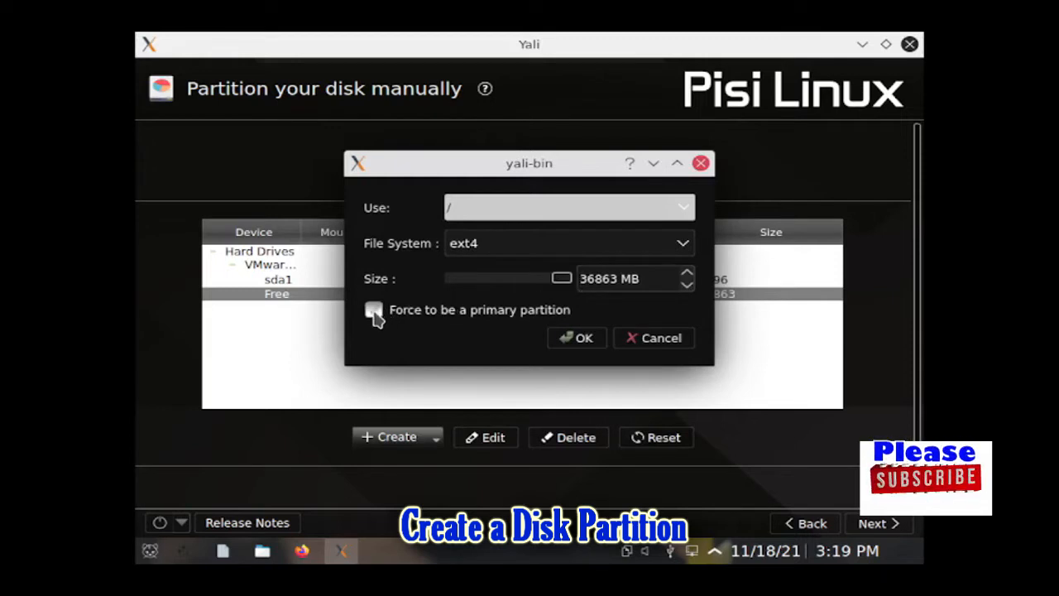
{"action": "left_click", "coordinate": [584, 340]}
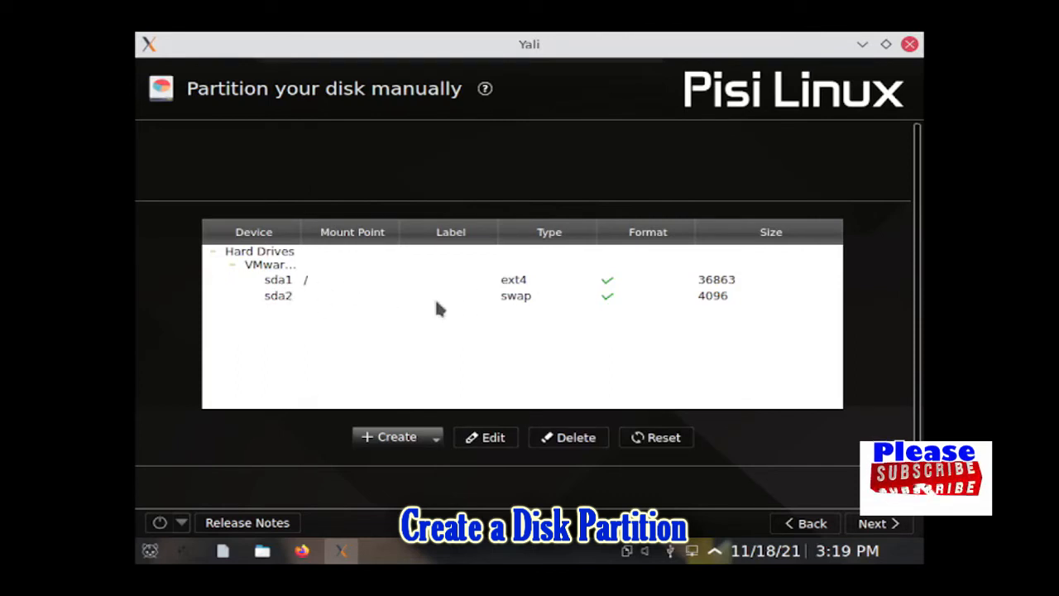
{"action": "left_click", "coordinate": [881, 523]}
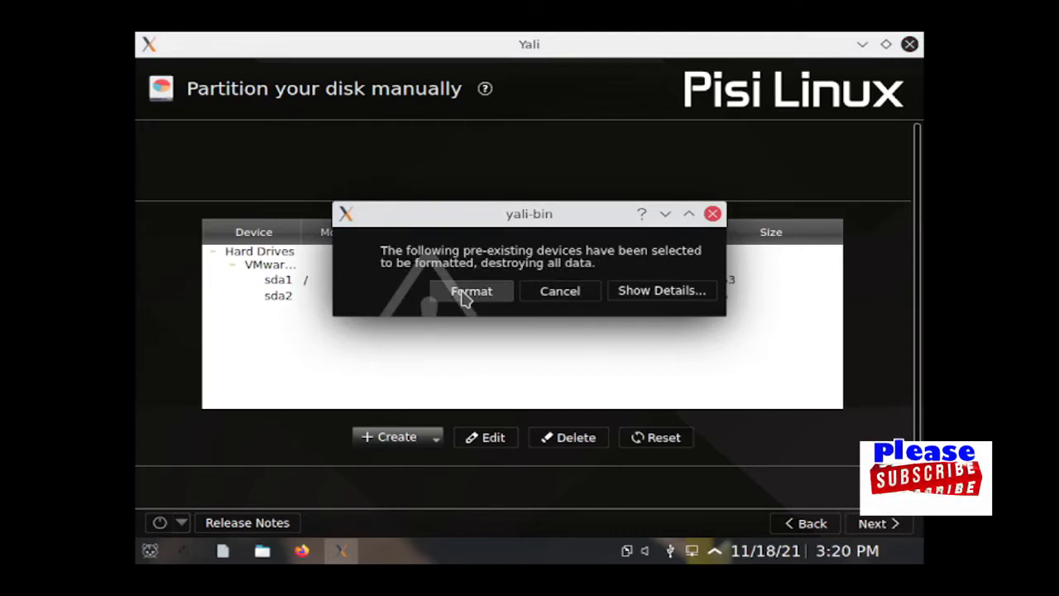
Step: Check which devices will be formatted, then approve formatting the disk
{"action": "left_click", "coordinate": [664, 294]}
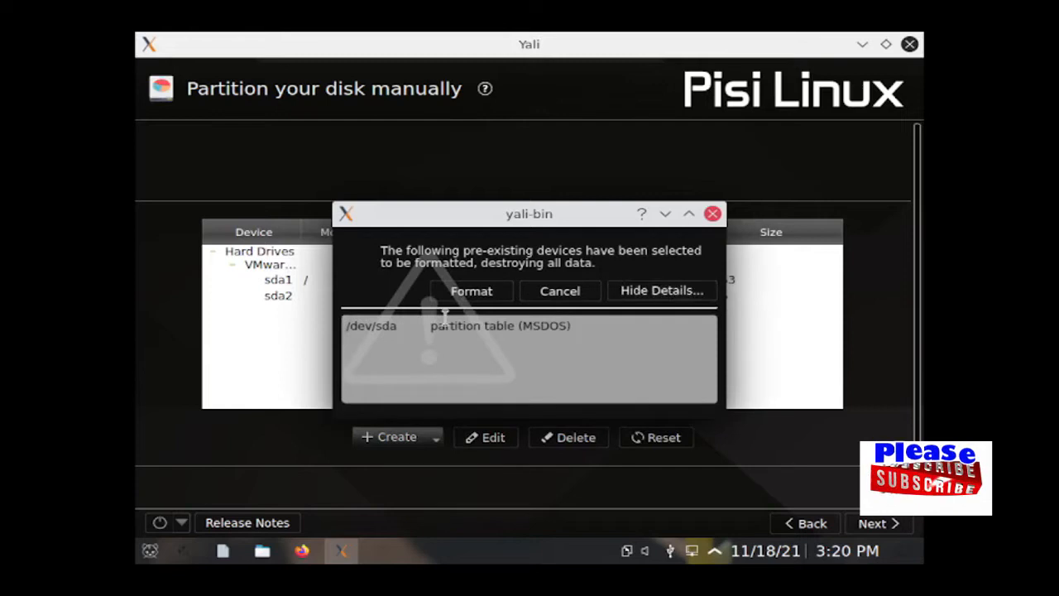
{"action": "left_click", "coordinate": [655, 294]}
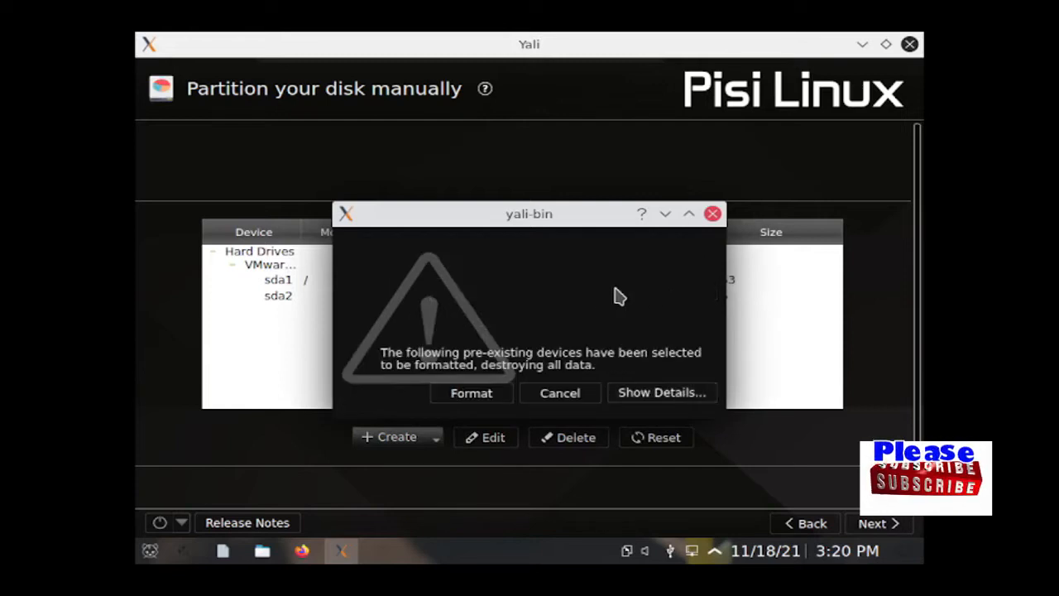
{"action": "left_click", "coordinate": [472, 394]}
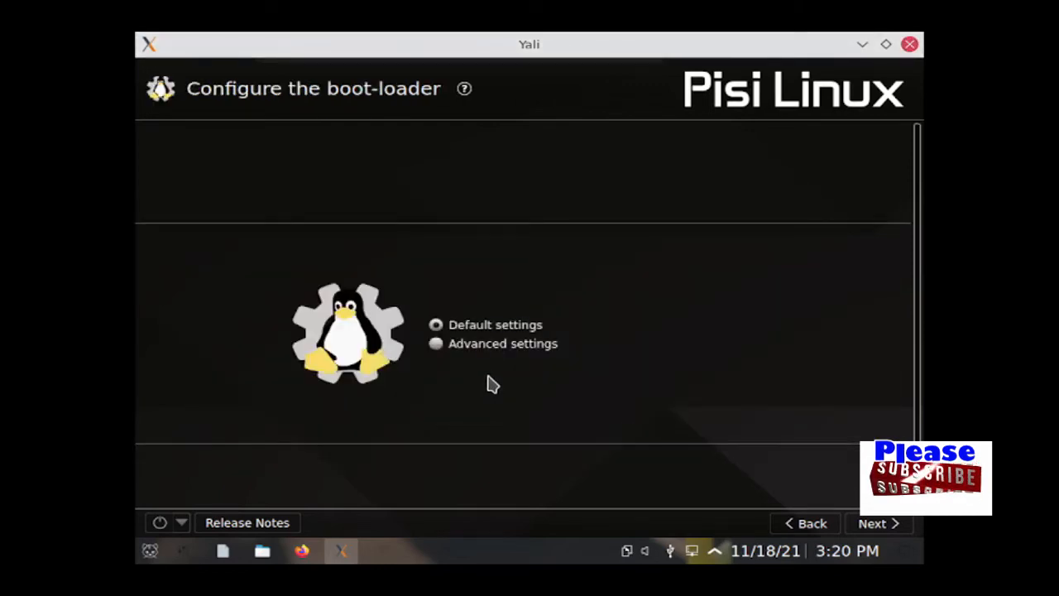
Step: Accept the Default boot-loader settings and continue to the installation summary
{"action": "left_click", "coordinate": [872, 522]}
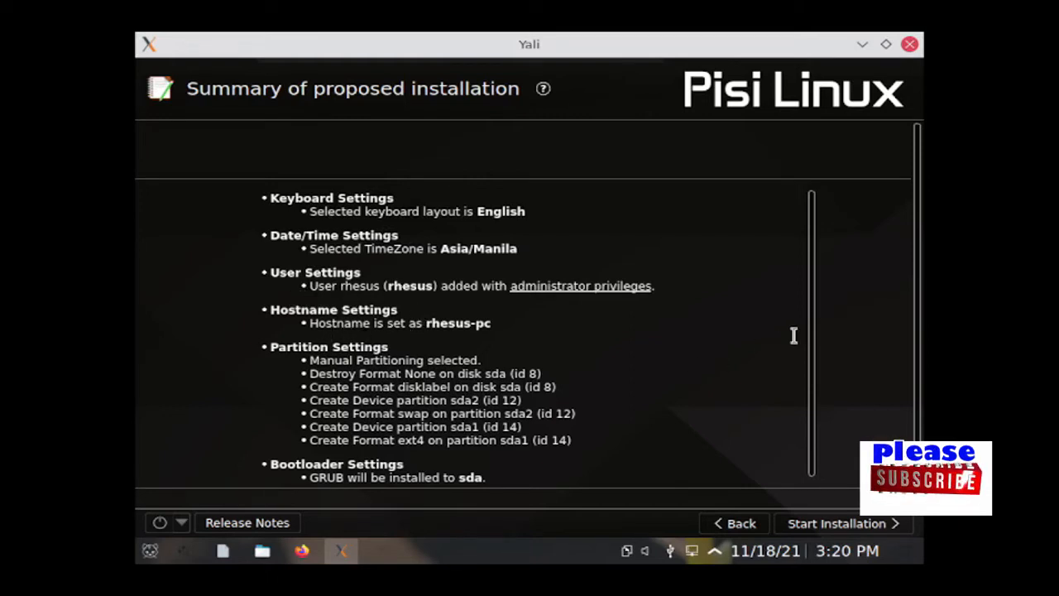
Step: Review the installation summary, start the installation and write the partition changes to disk
{"action": "left_click_drag", "start_coordinate": [812, 329], "coordinate": [814, 373]}
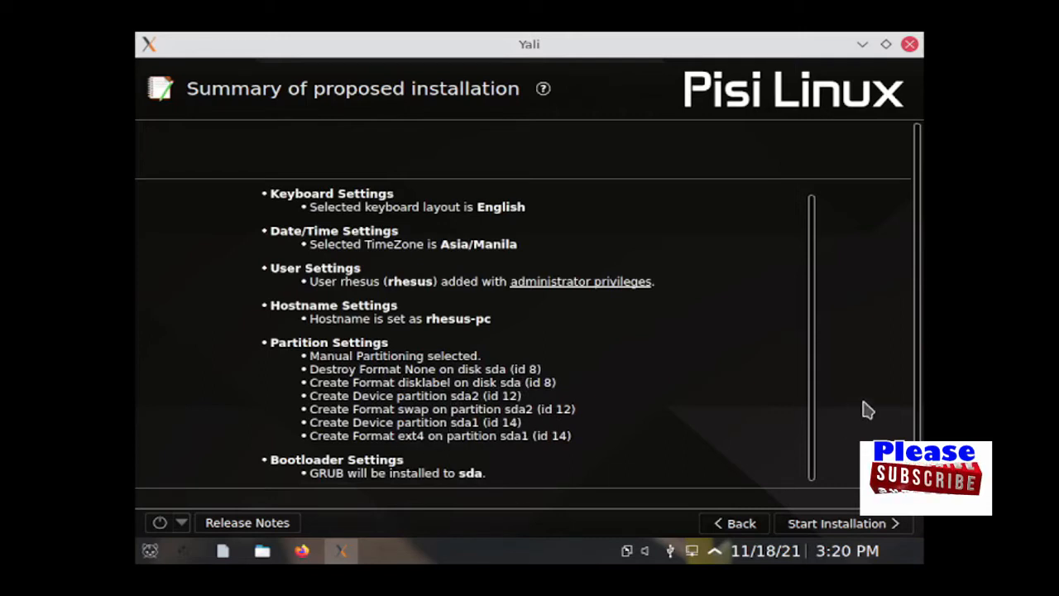
{"action": "left_click_drag", "start_coordinate": [917, 307], "coordinate": [919, 383]}
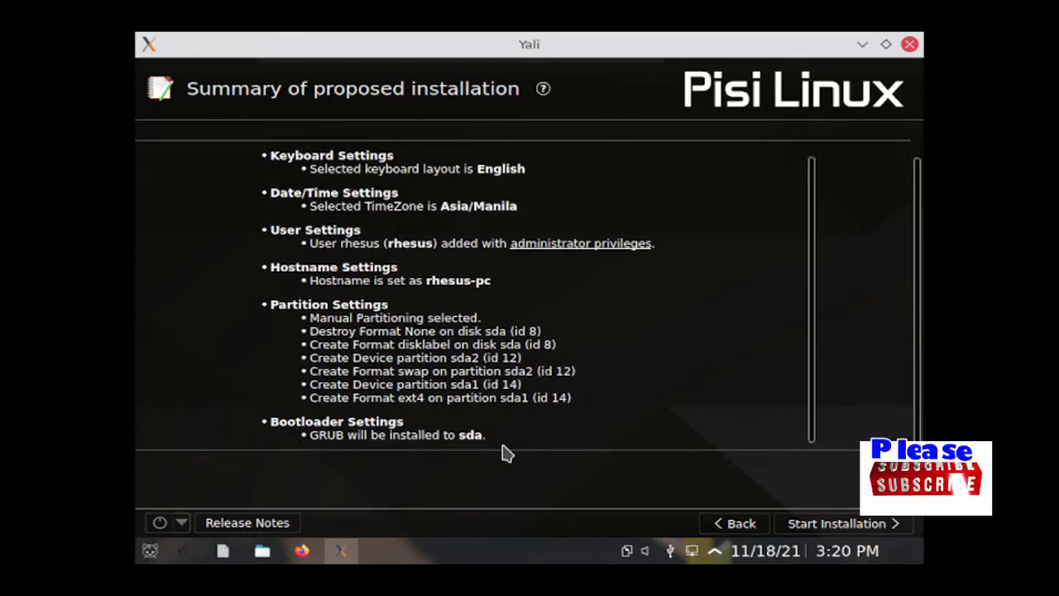
{"action": "left_click", "coordinate": [847, 530]}
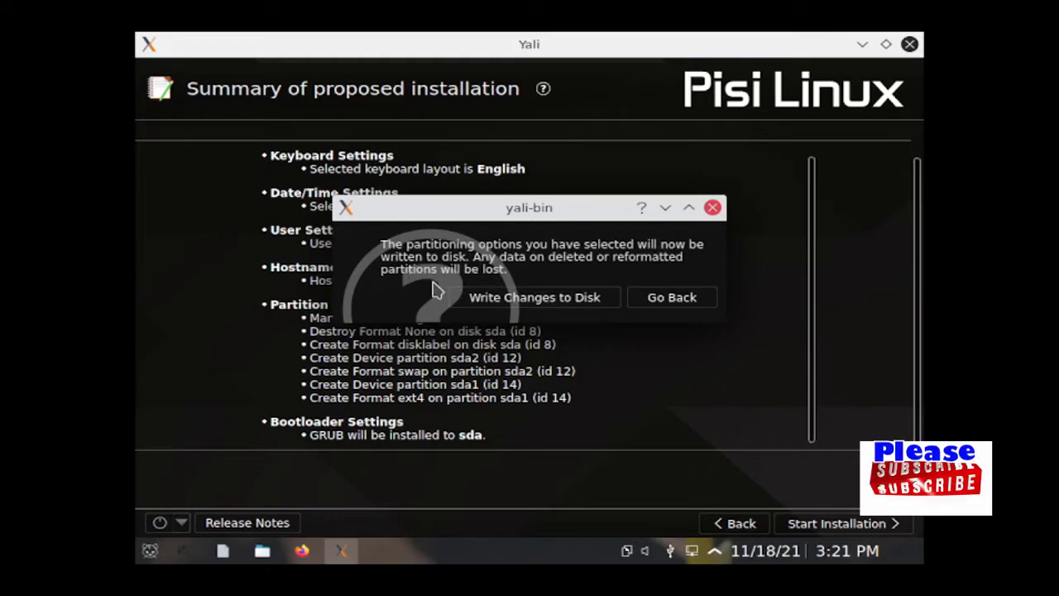
{"action": "left_click", "coordinate": [566, 300]}
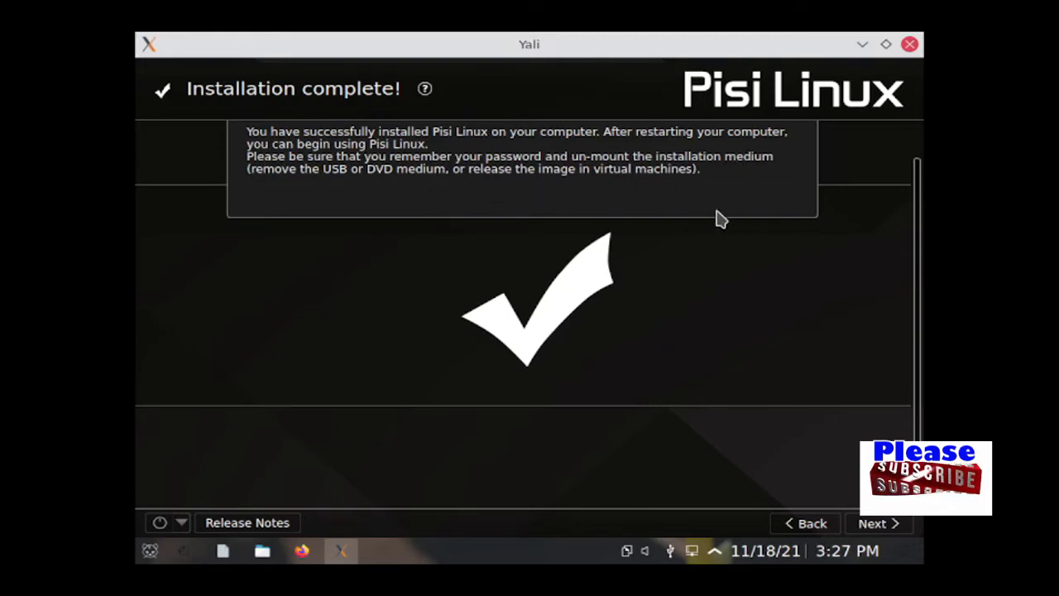
Step: Finish the installer and confirm restarting the computer
{"action": "left_click", "coordinate": [882, 532]}
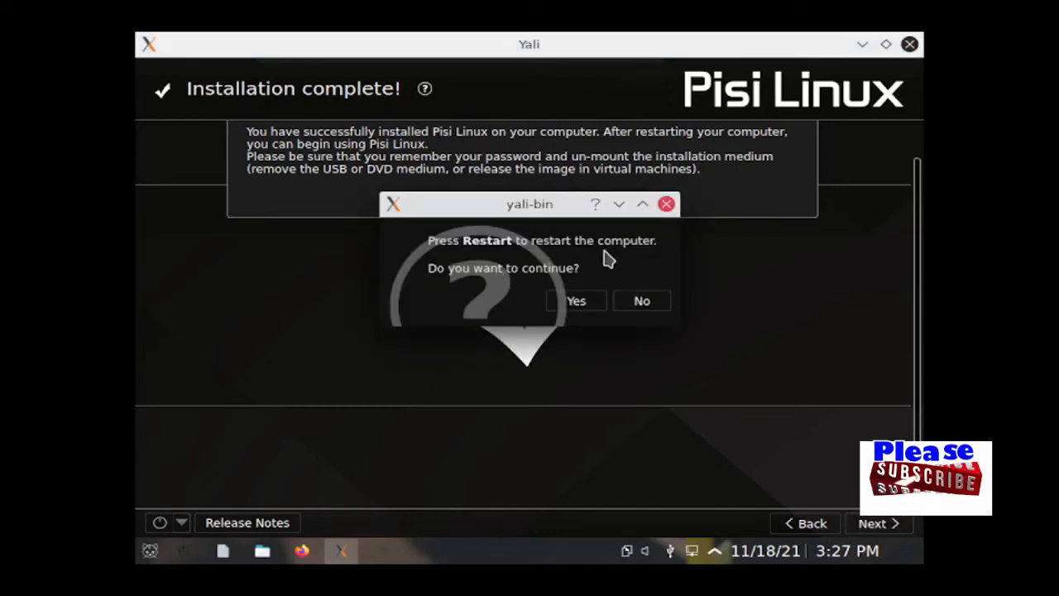
{"action": "left_click", "coordinate": [576, 308]}
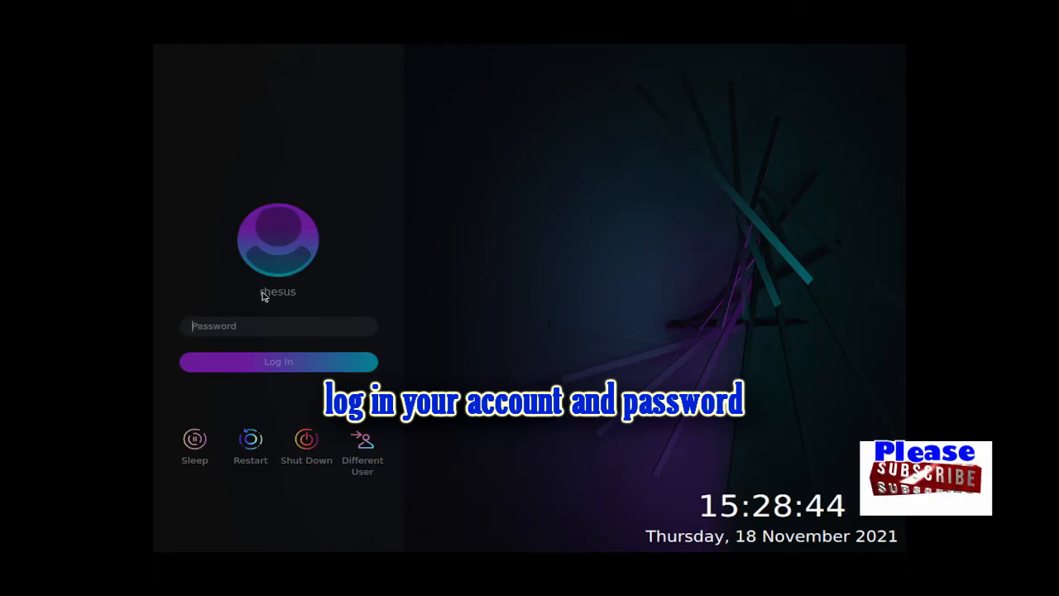
Step: Enter the account password at the login screen and sign in
{"action": "type", "text": "aaaaaaa"}
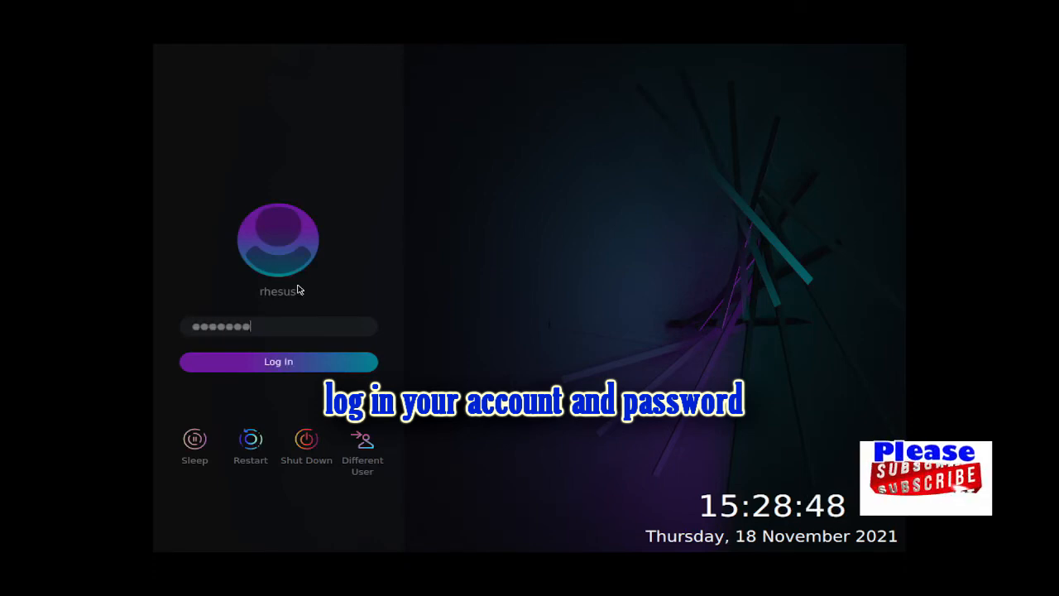
{"action": "type", "text": "aaa"}
{"action": "key", "text": "Return"}
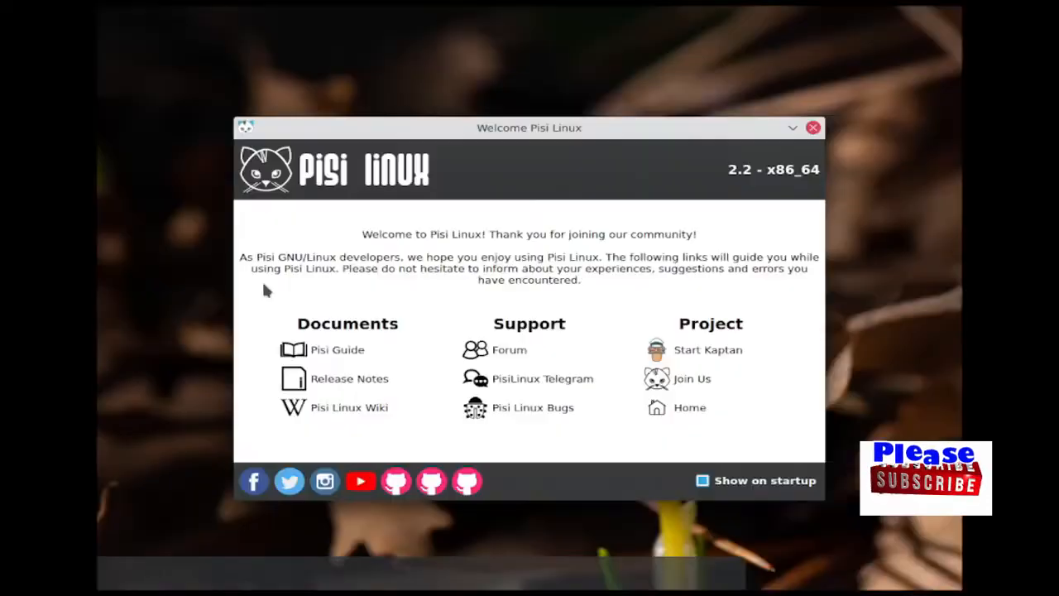
{"action": "left_click", "coordinate": [813, 128]}
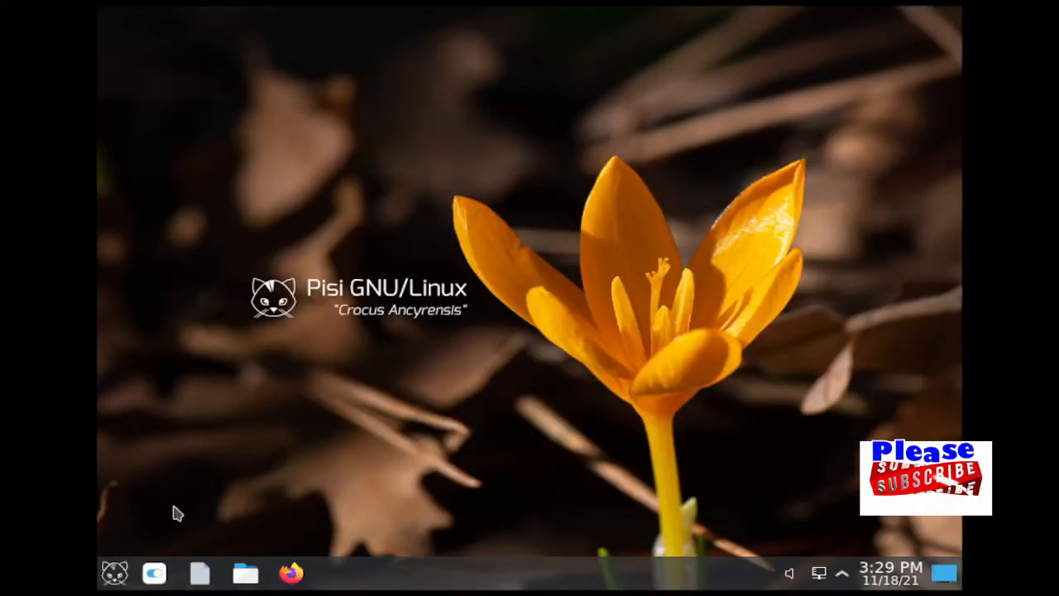
{"action": "left_click", "coordinate": [115, 572]}
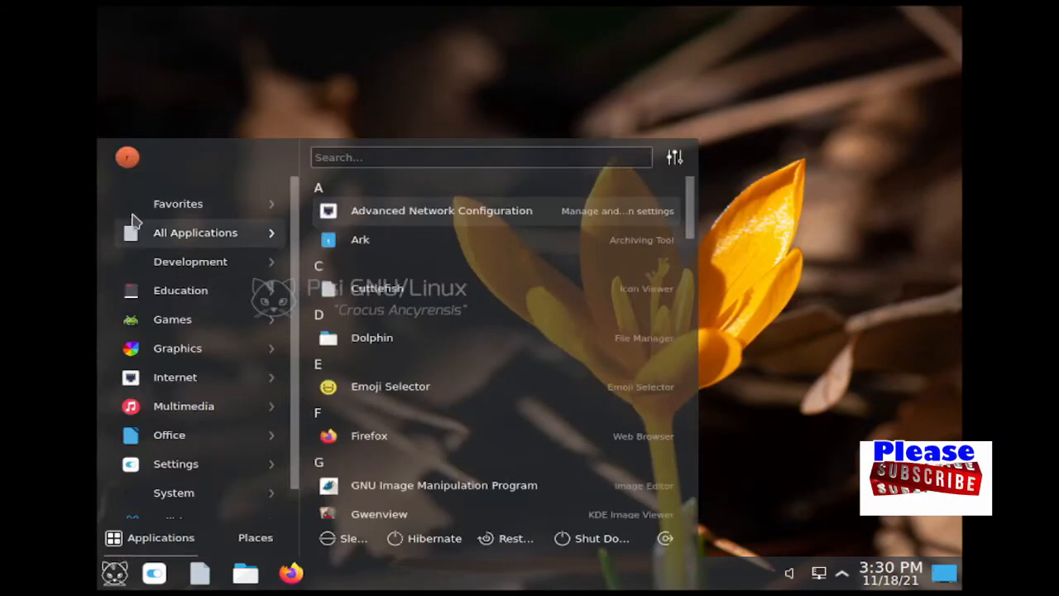
{"action": "mouse_move", "coordinate": [182, 231]}
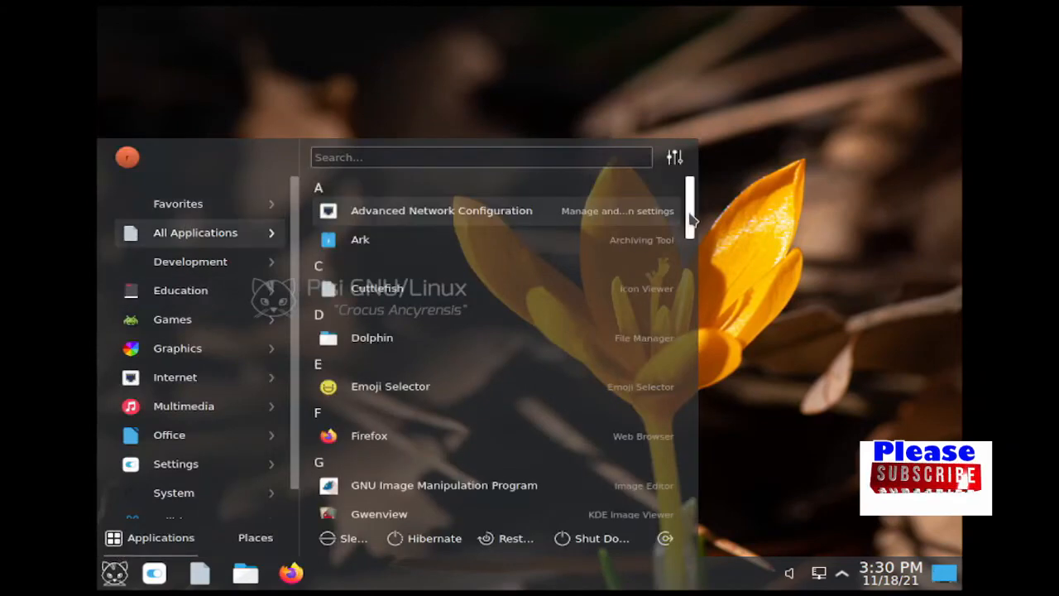
{"action": "left_click_drag", "start_coordinate": [689, 224], "coordinate": [690, 507]}
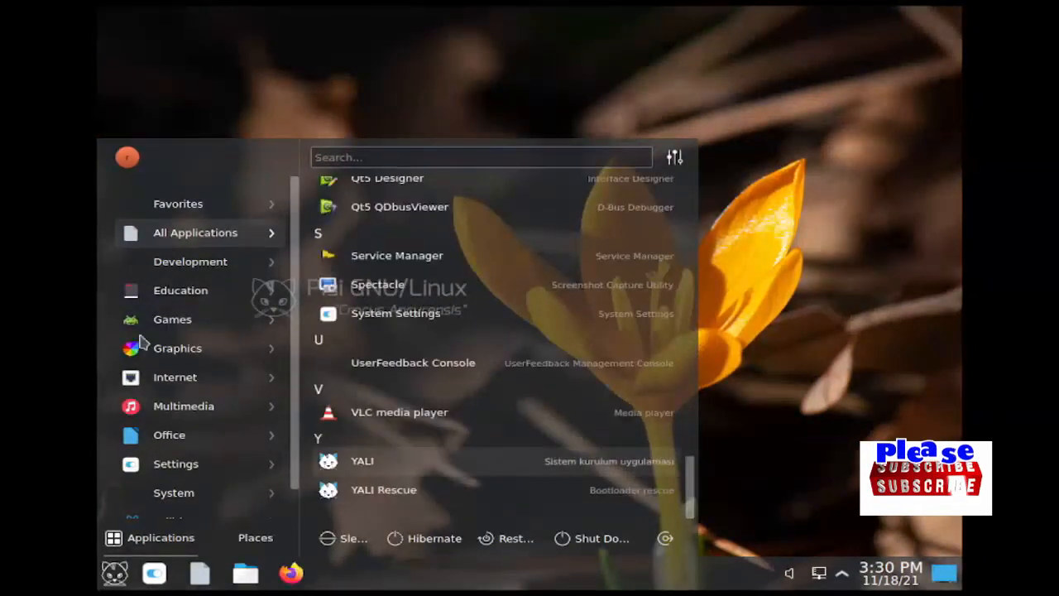
{"action": "mouse_move", "coordinate": [170, 298]}
{"action": "mouse_move", "coordinate": [170, 354]}
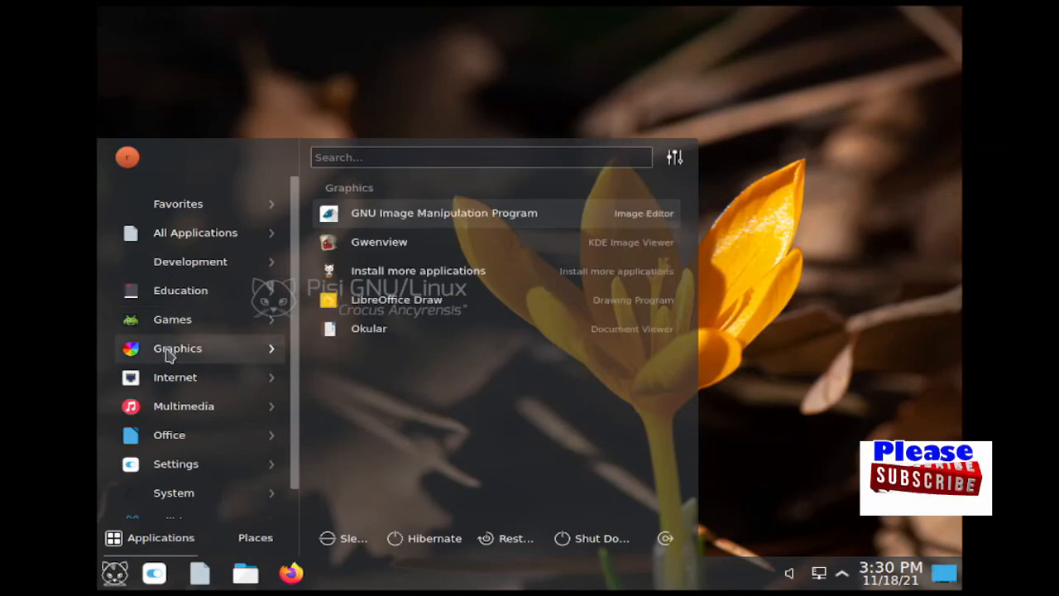
{"action": "mouse_move", "coordinate": [177, 412]}
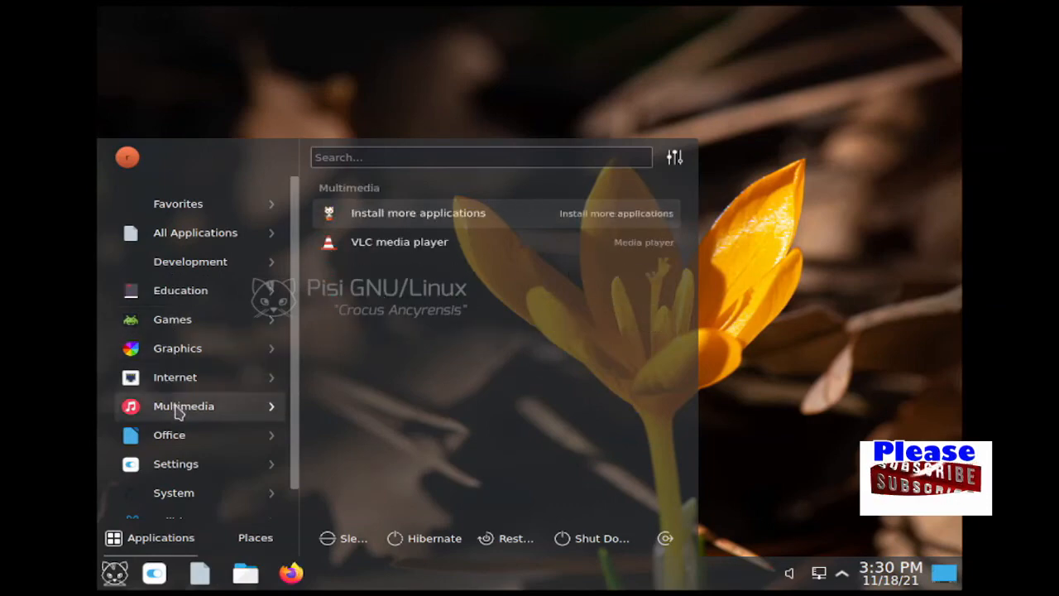
{"action": "mouse_move", "coordinate": [173, 443]}
{"action": "mouse_move", "coordinate": [177, 497]}
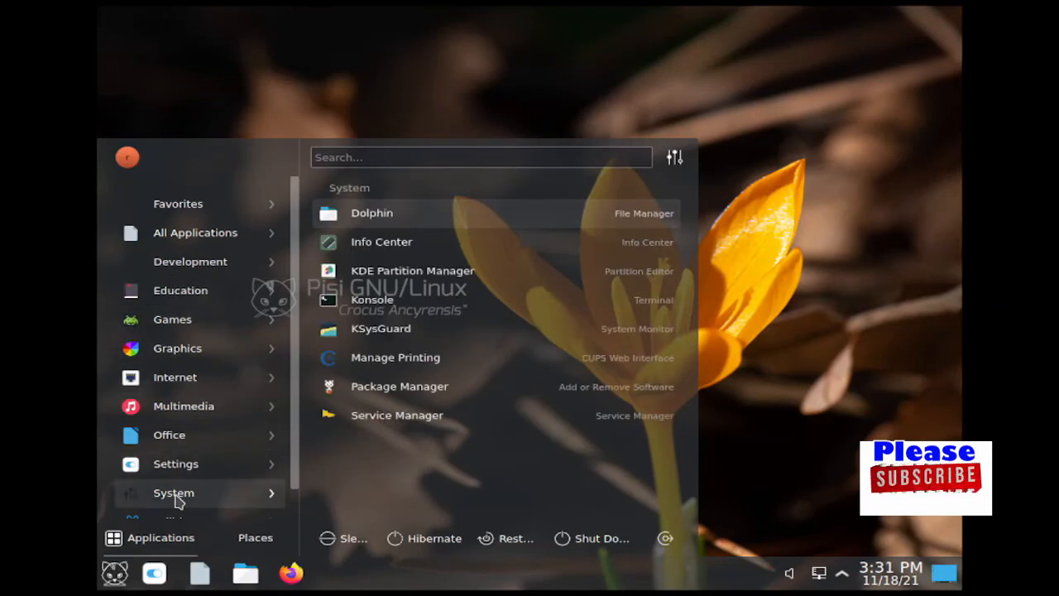
{"action": "scroll", "coordinate": [248, 497], "scroll_direction": "down", "scroll_amount": 1}
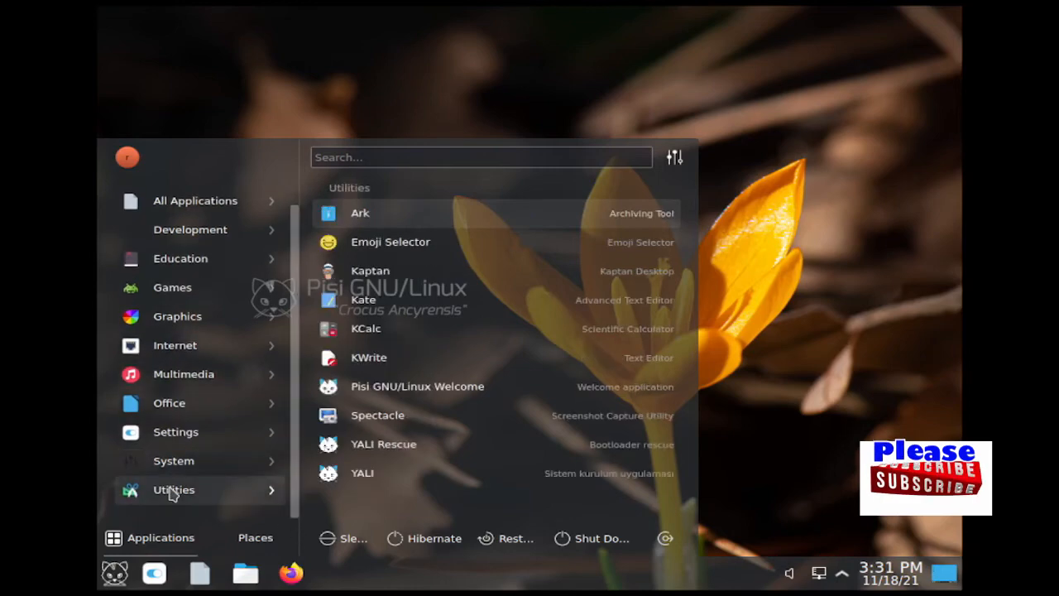
{"action": "left_click", "coordinate": [731, 488]}
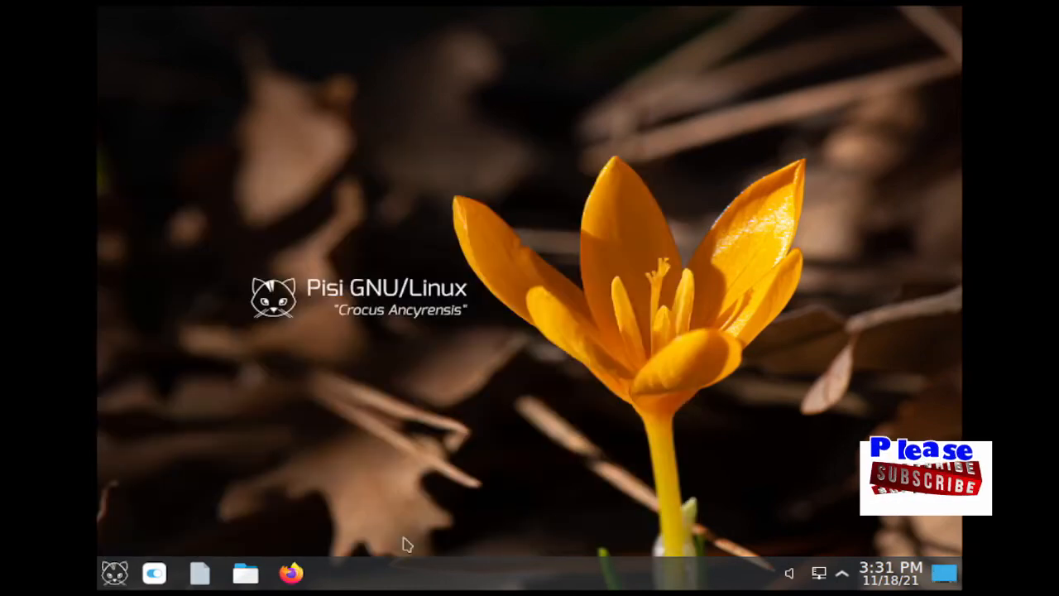
{"action": "left_click", "coordinate": [298, 572]}
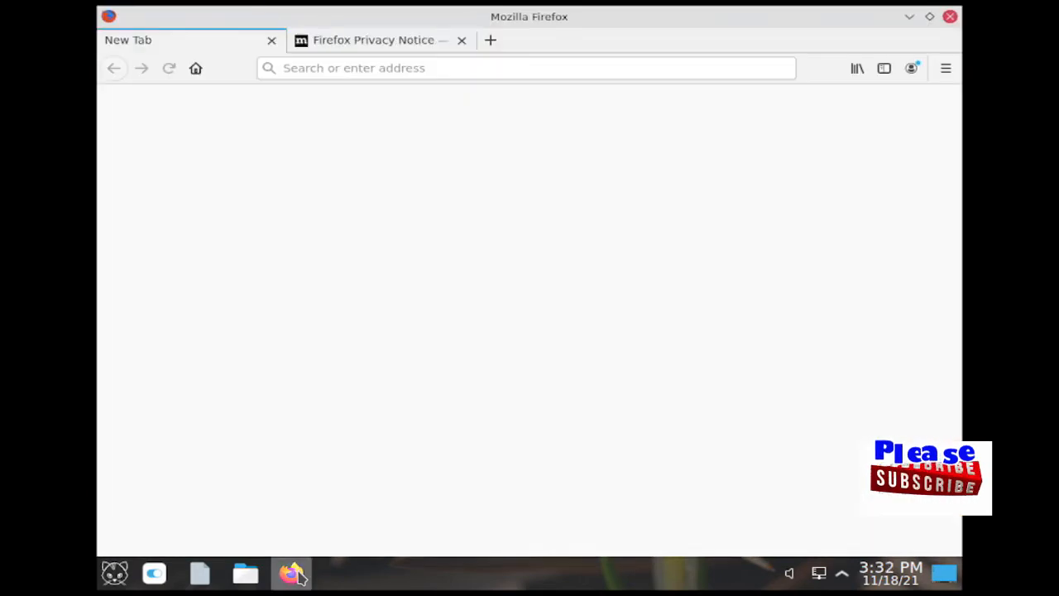
{"action": "left_click", "coordinate": [304, 68]}
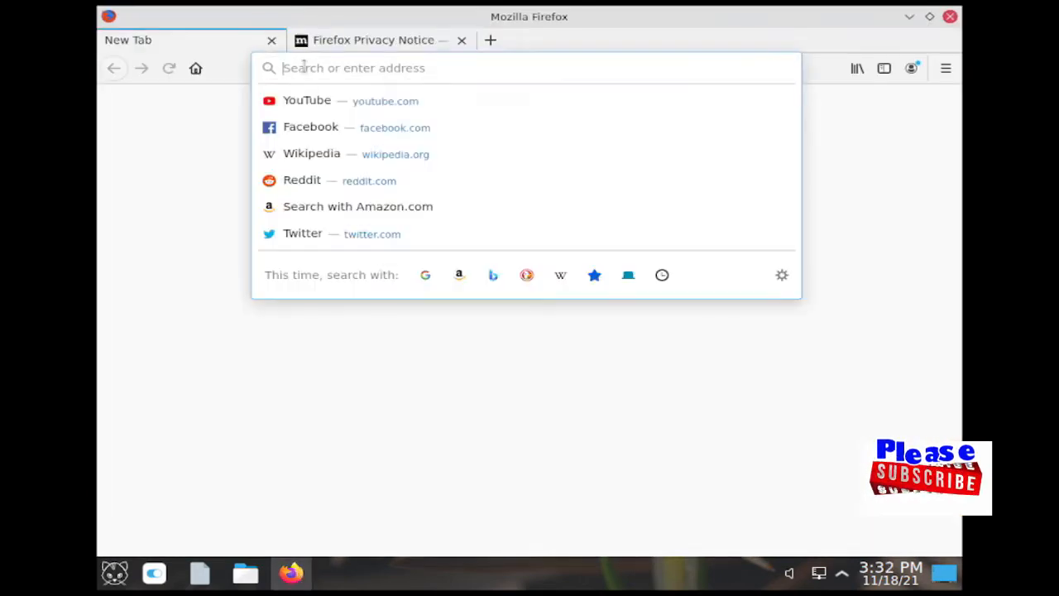
{"action": "left_click", "coordinate": [303, 99]}
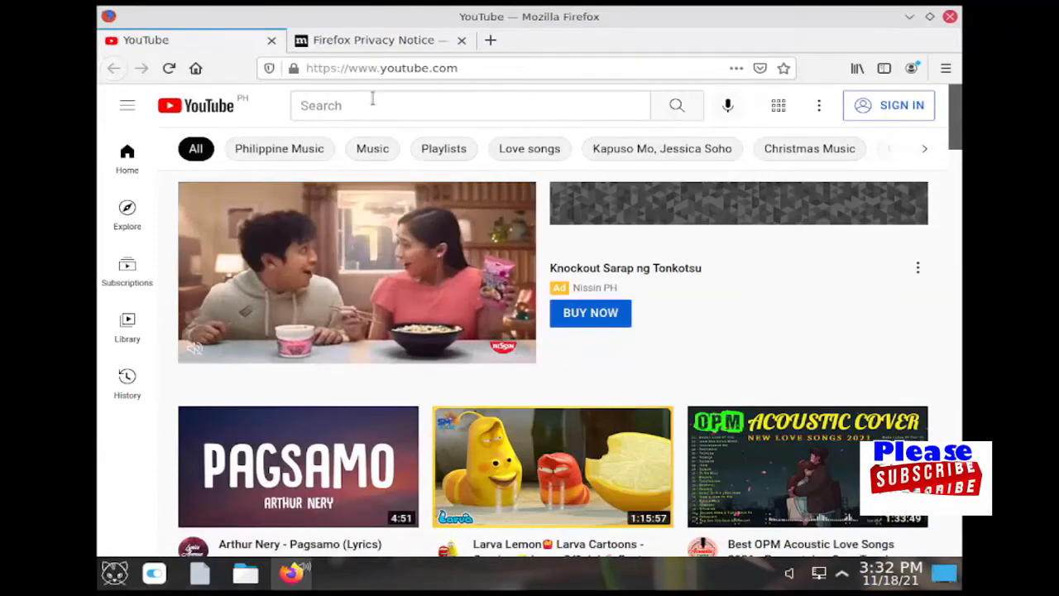
{"action": "left_click", "coordinate": [321, 153]}
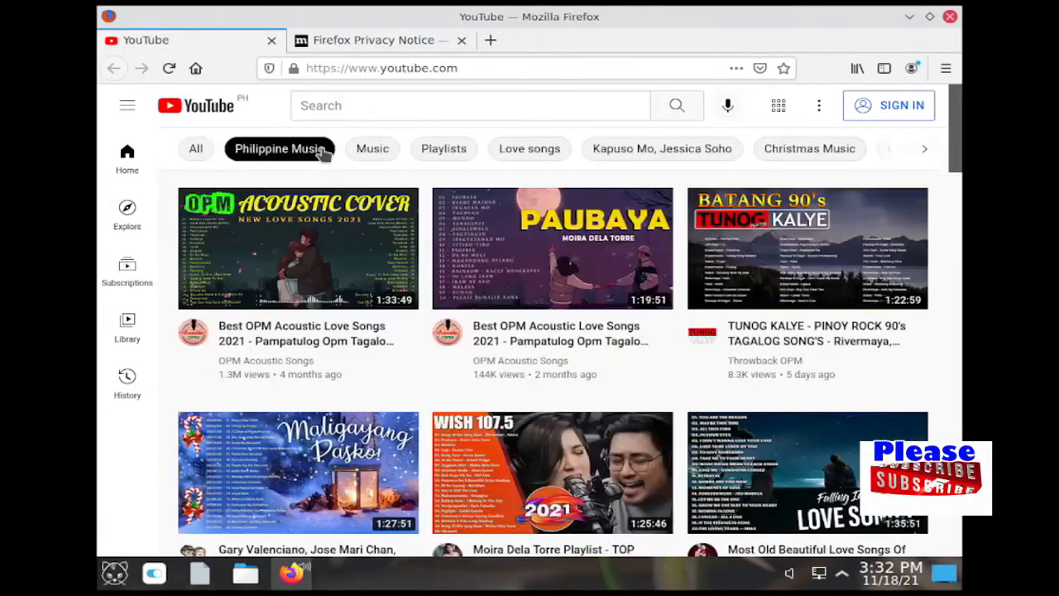
{"action": "left_click", "coordinate": [510, 151]}
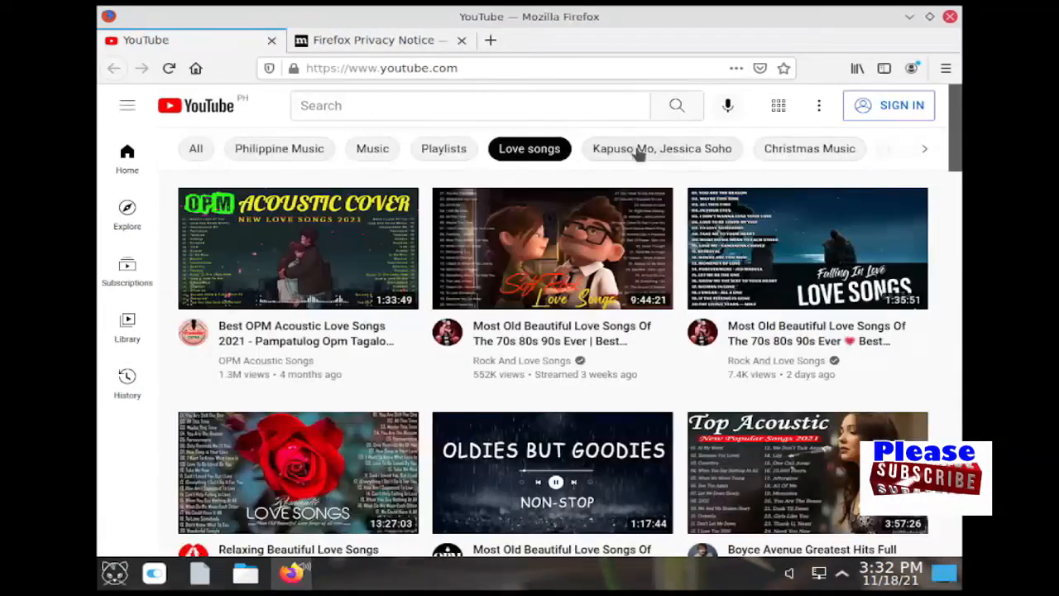
{"action": "left_click", "coordinate": [799, 150]}
{"action": "scroll", "coordinate": [962, 149], "scroll_direction": "down", "scroll_amount": 2}
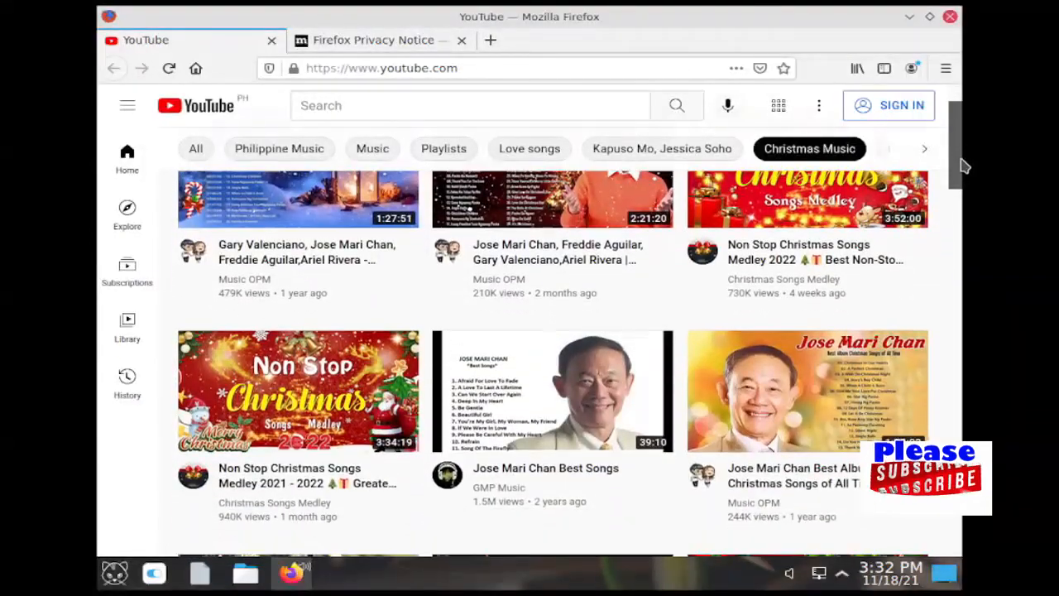
{"action": "left_click", "coordinate": [925, 150]}
{"action": "left_click", "coordinate": [684, 150]}
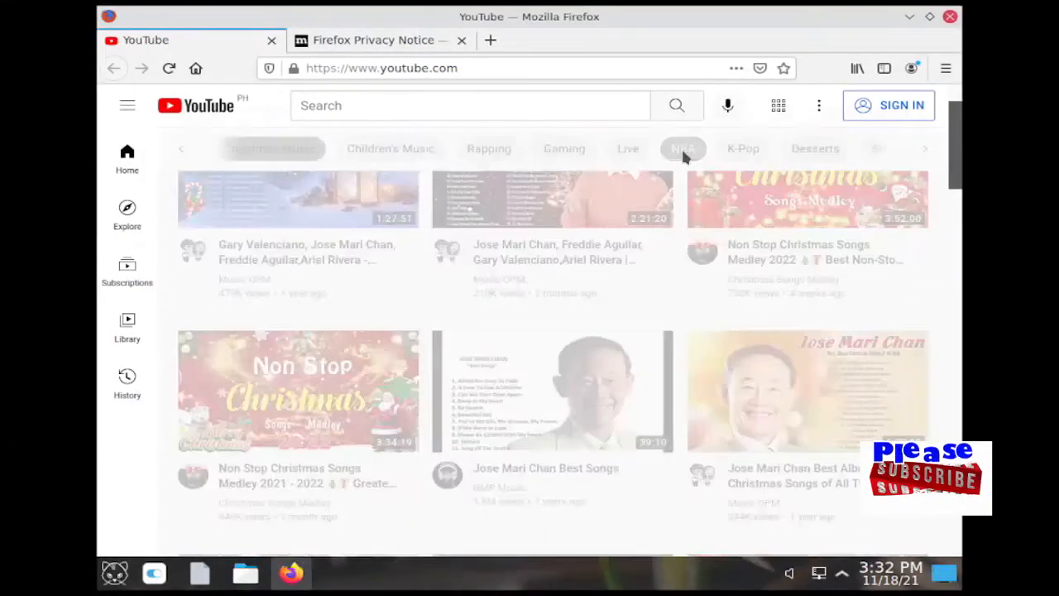
{"action": "left_click", "coordinate": [950, 17]}
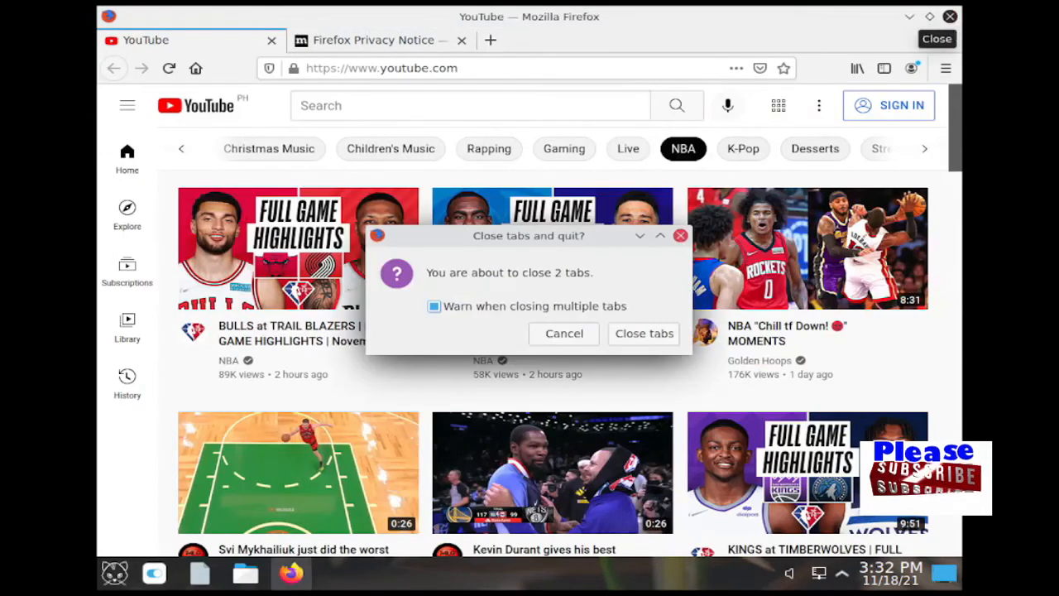
{"action": "left_click", "coordinate": [642, 339]}
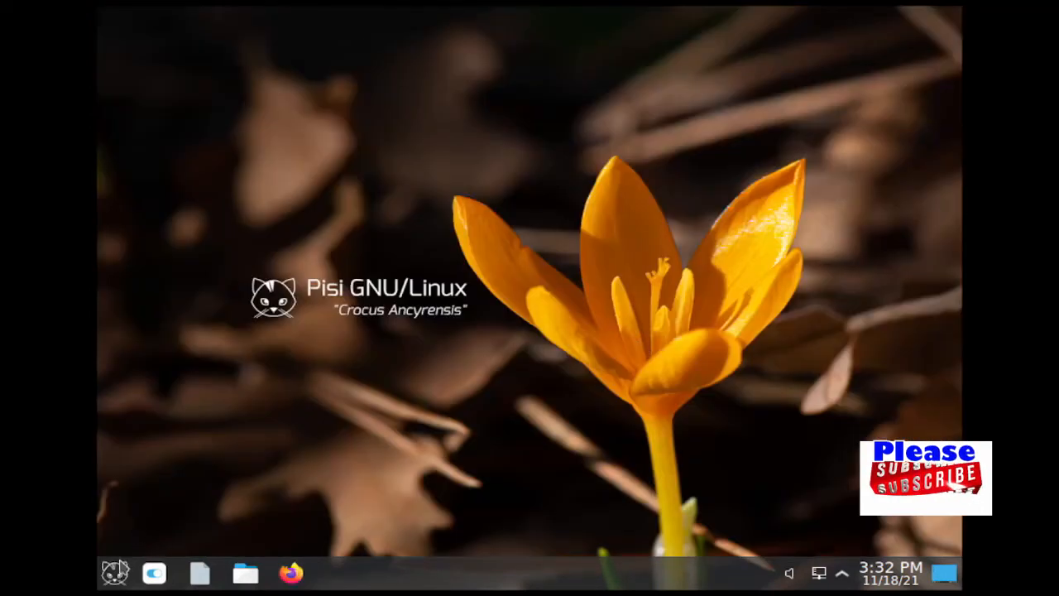
{"action": "left_click", "coordinate": [113, 573]}
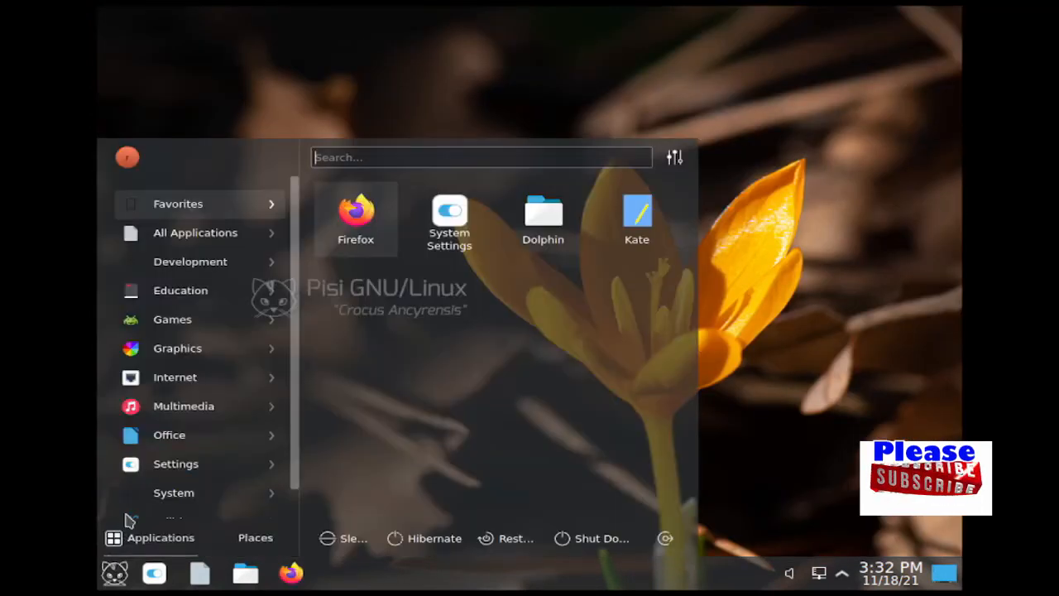
{"action": "mouse_move", "coordinate": [149, 438]}
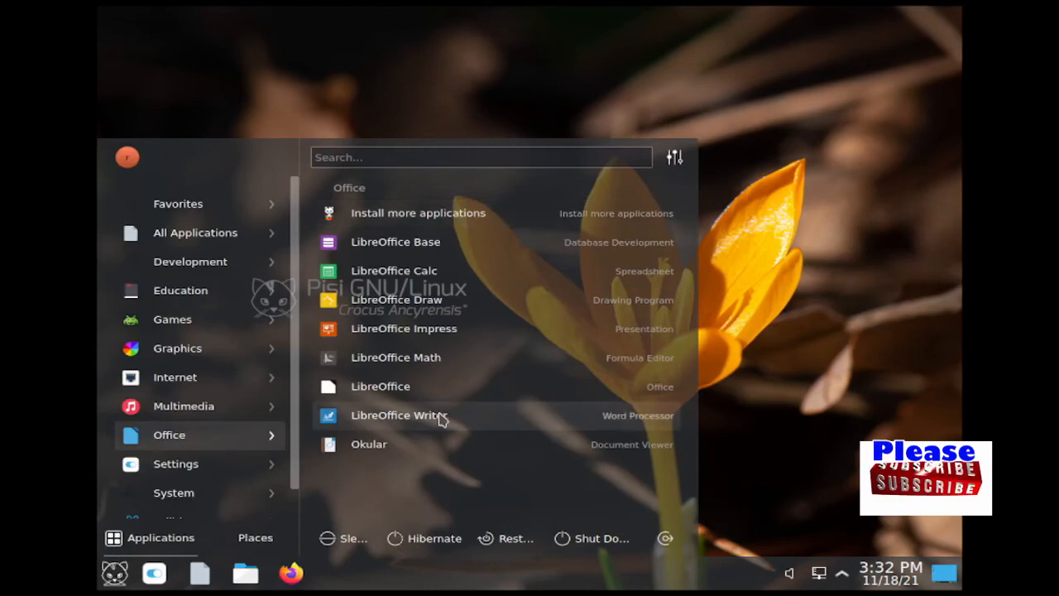
{"action": "left_click", "coordinate": [532, 421]}
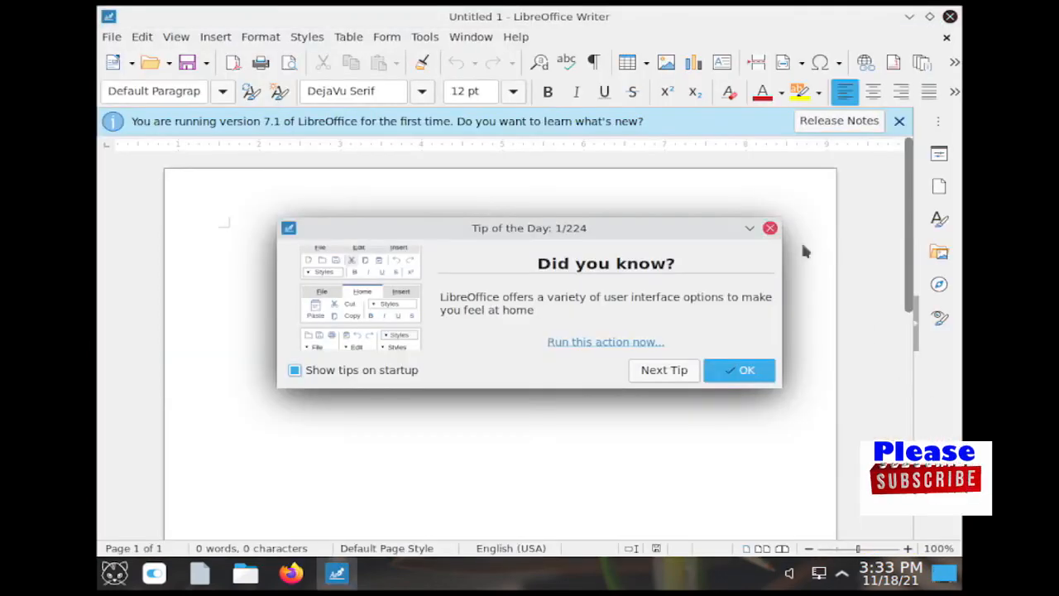
{"action": "left_click", "coordinate": [771, 228]}
{"action": "left_click", "coordinate": [513, 91]}
{"action": "left_click", "coordinate": [475, 463]}
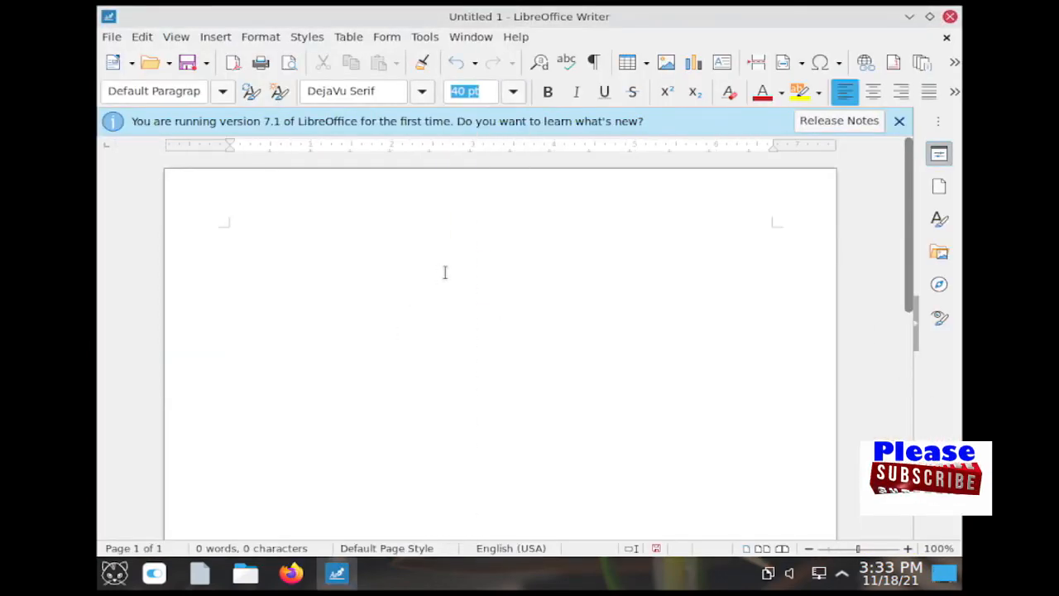
{"action": "type", "text": "Thank you for Watching"}
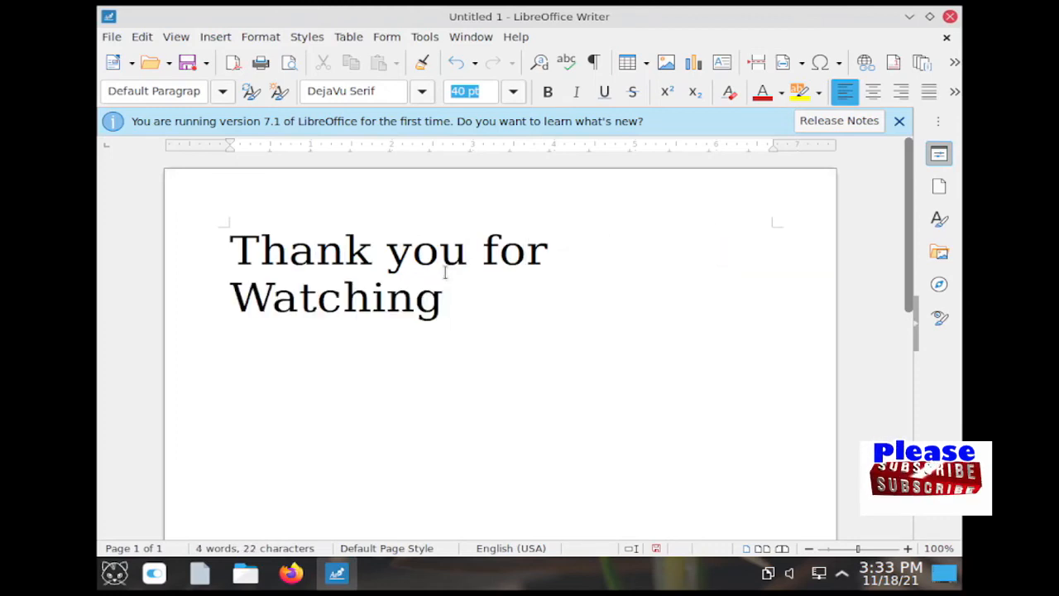
{"action": "key", "text": "Return"}
{"action": "type", "text": "P"}
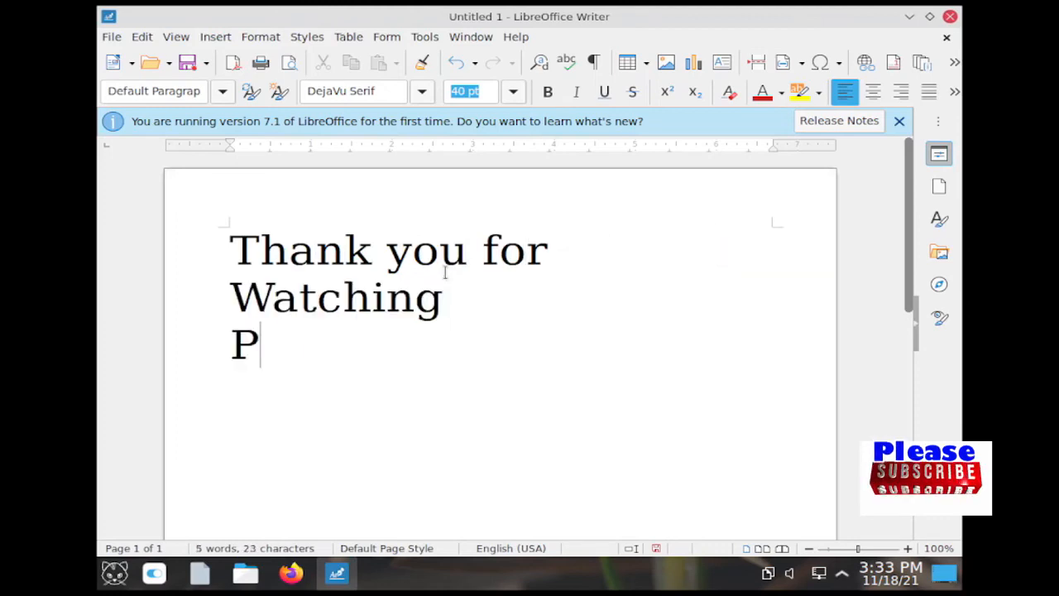
{"action": "type", "text": "lease Subscribe"}
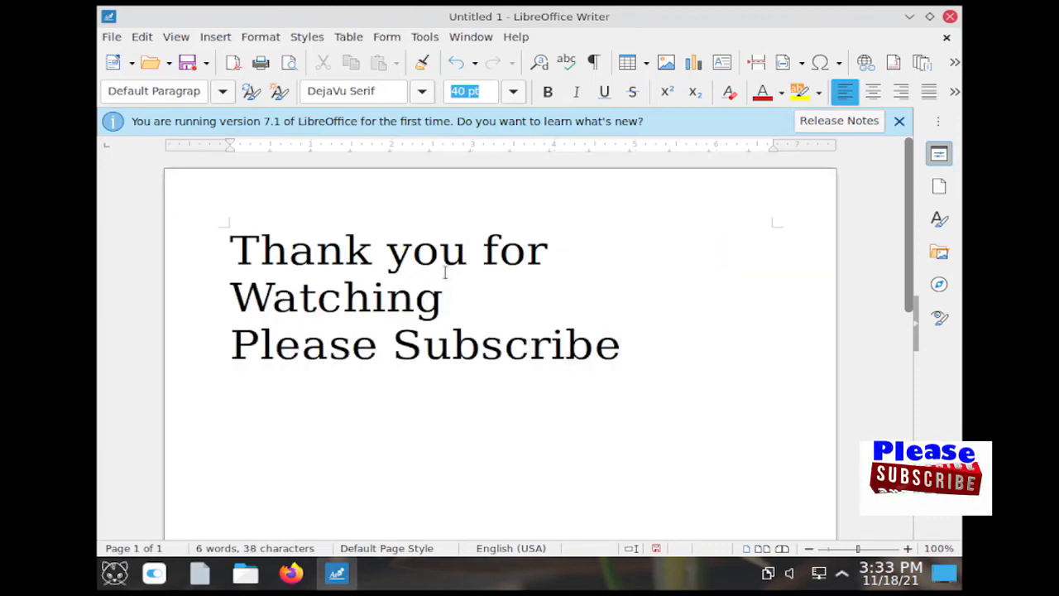
{"action": "key", "text": "ctrl+a"}
{"action": "left_click", "coordinate": [513, 91]}
{"action": "left_click", "coordinate": [467, 334]}
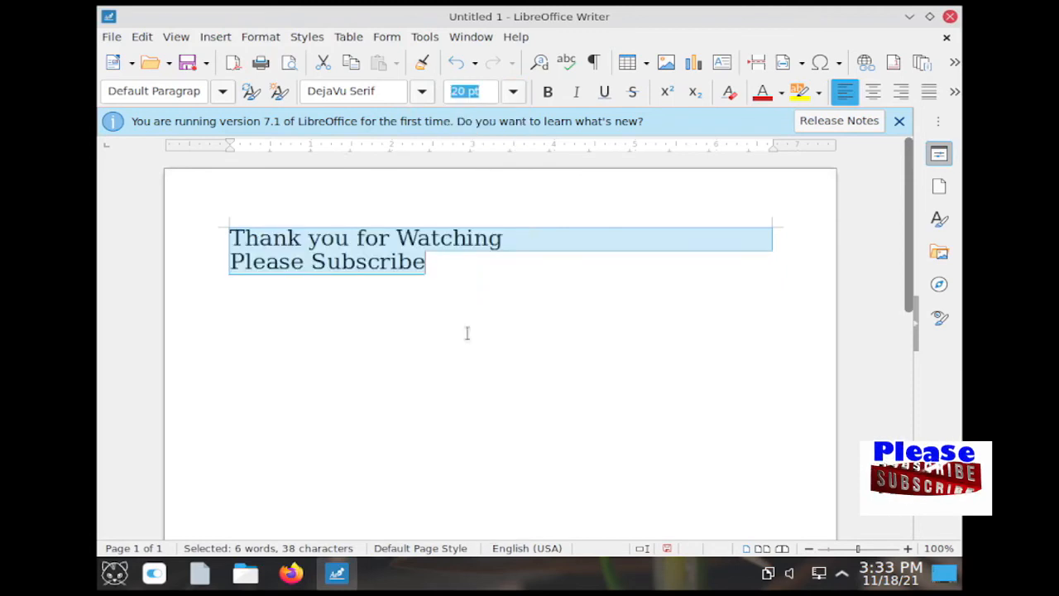
{"action": "left_click", "coordinate": [466, 333]}
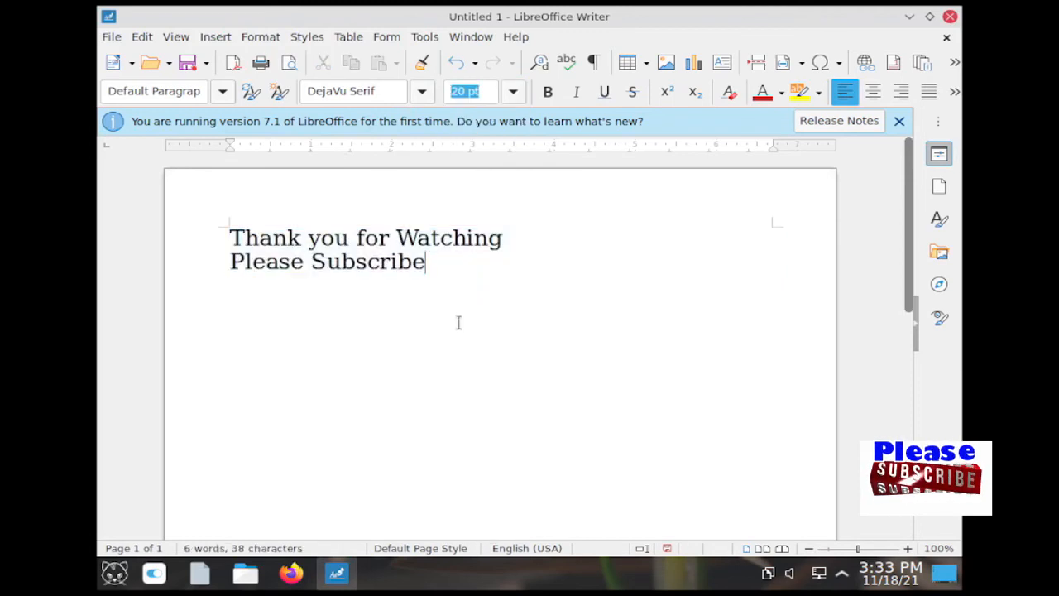
{"action": "left_click", "coordinate": [949, 18]}
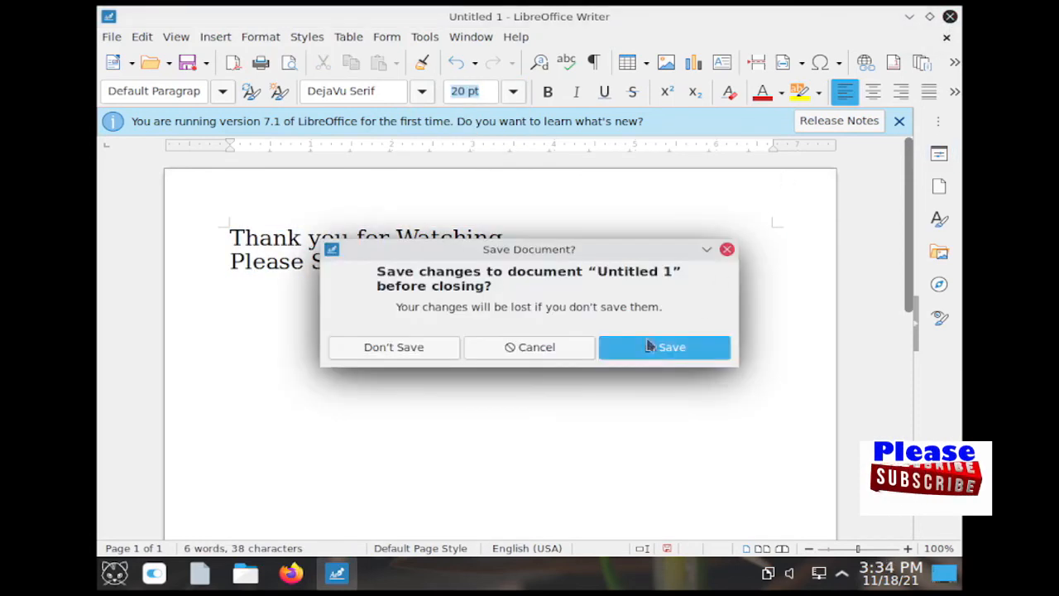
{"action": "left_click", "coordinate": [407, 351]}
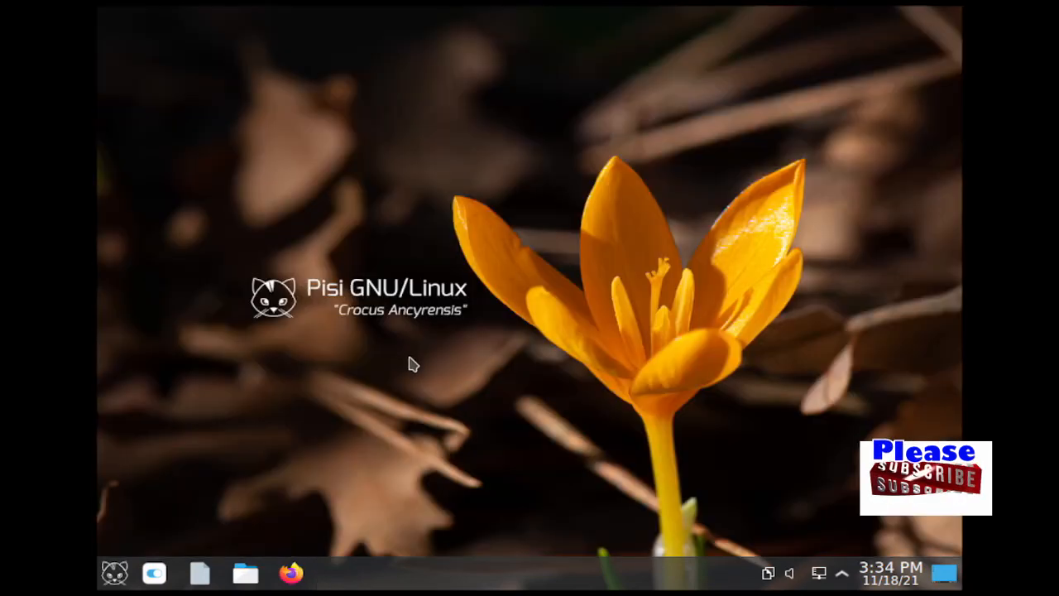